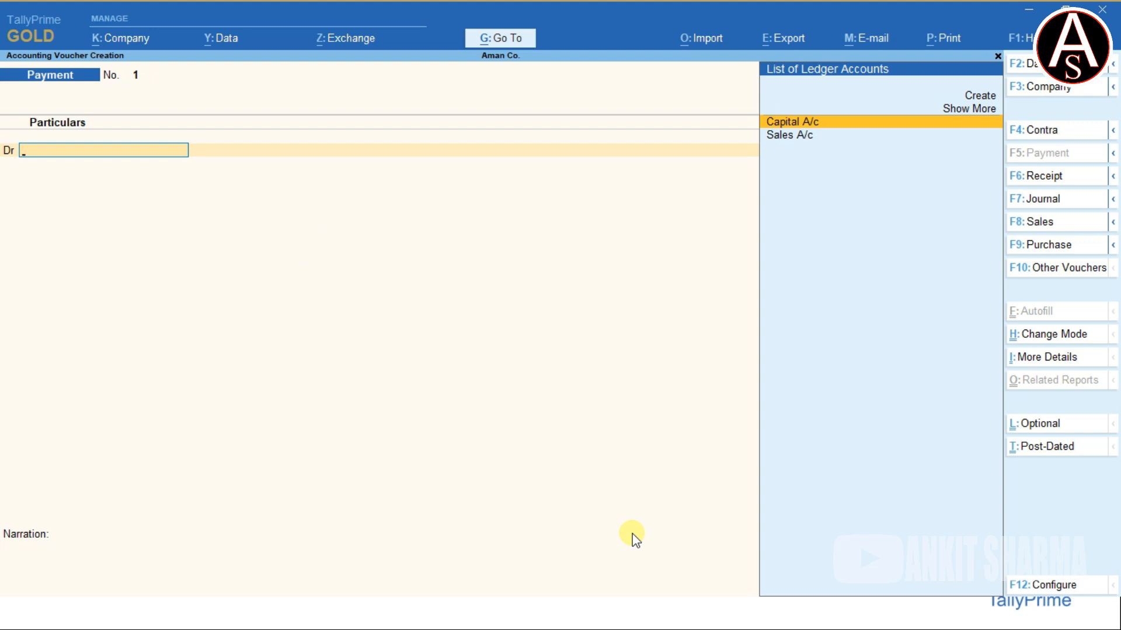
# - Switch the voucher entry to a Receipt voucher
pyautogui.press('F6')
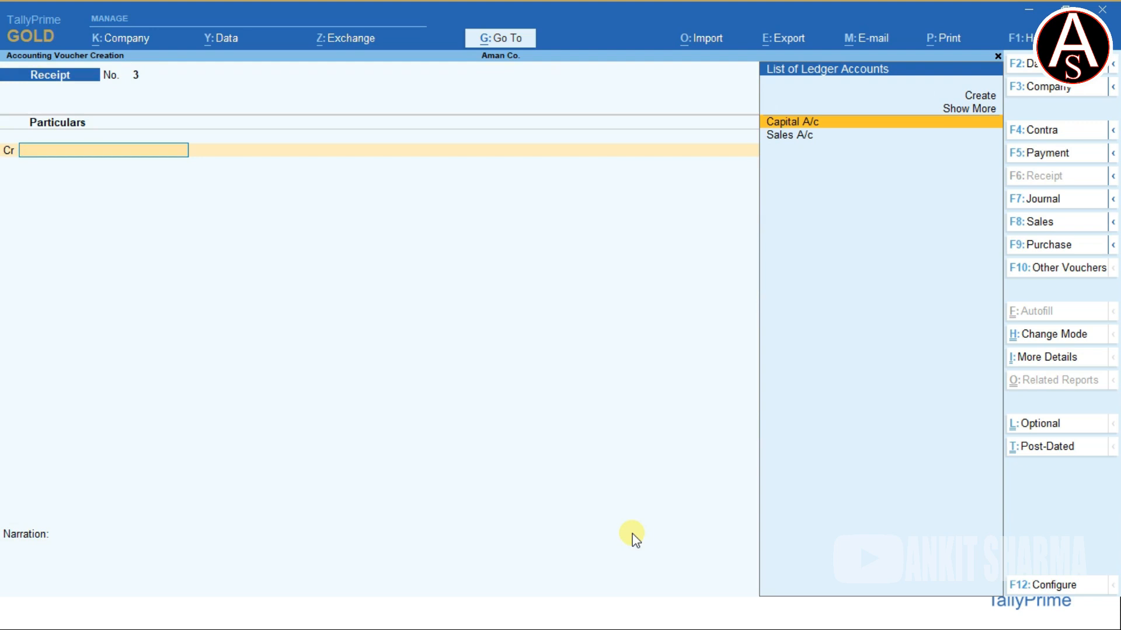
pyautogui.press('pageup')
pyautogui.press('pagedown')
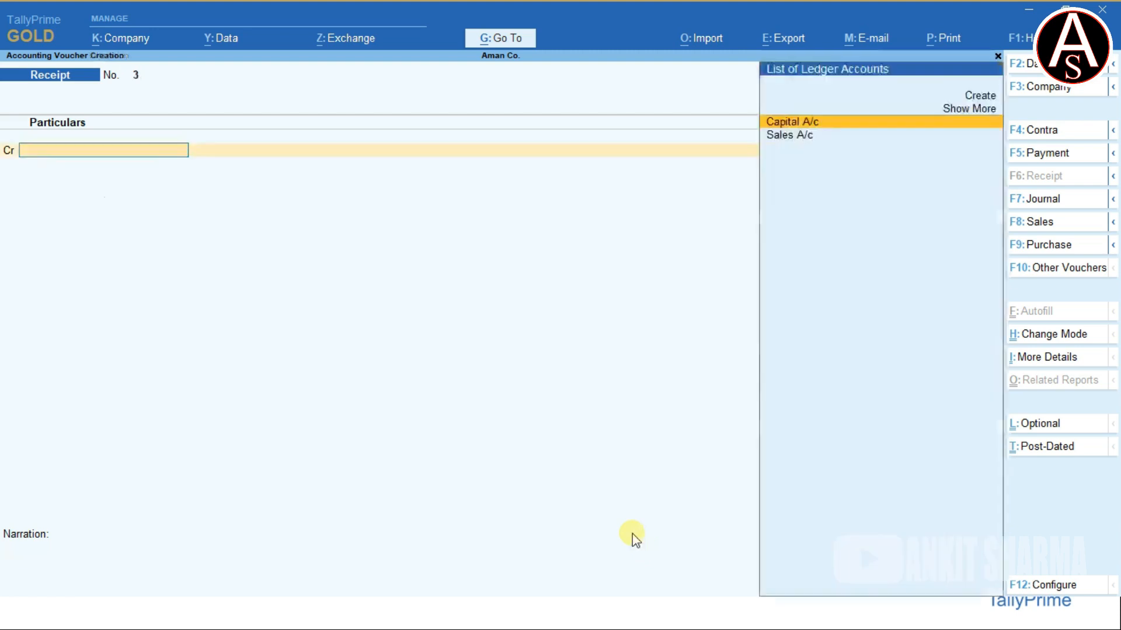
pyautogui.press('pageup')
pyautogui.press('pagedown')
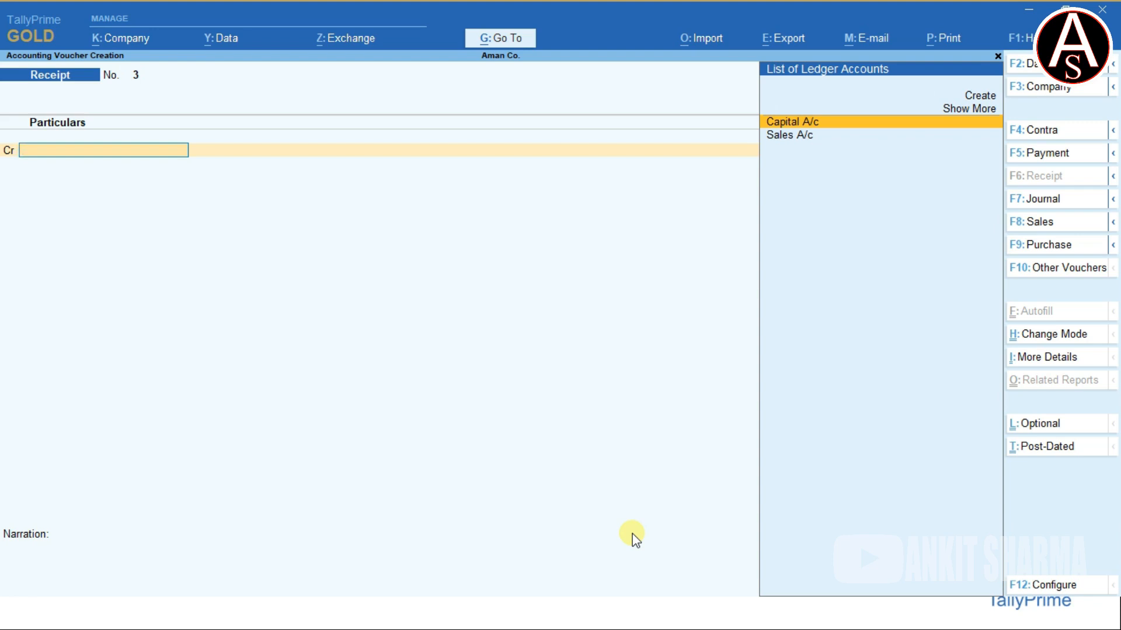
# - Start a new ledger from the credit line, name it Mohan Pvt. Ltd. and leave its alias blank
pyautogui.press('alt')
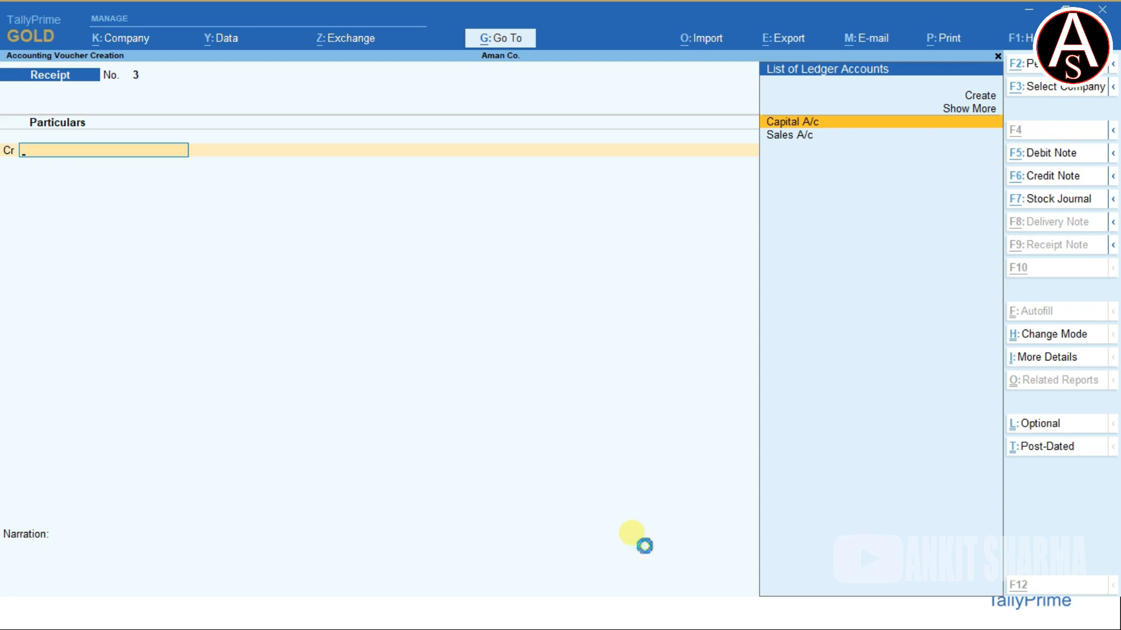
pyautogui.hotkey('alt', 'c')
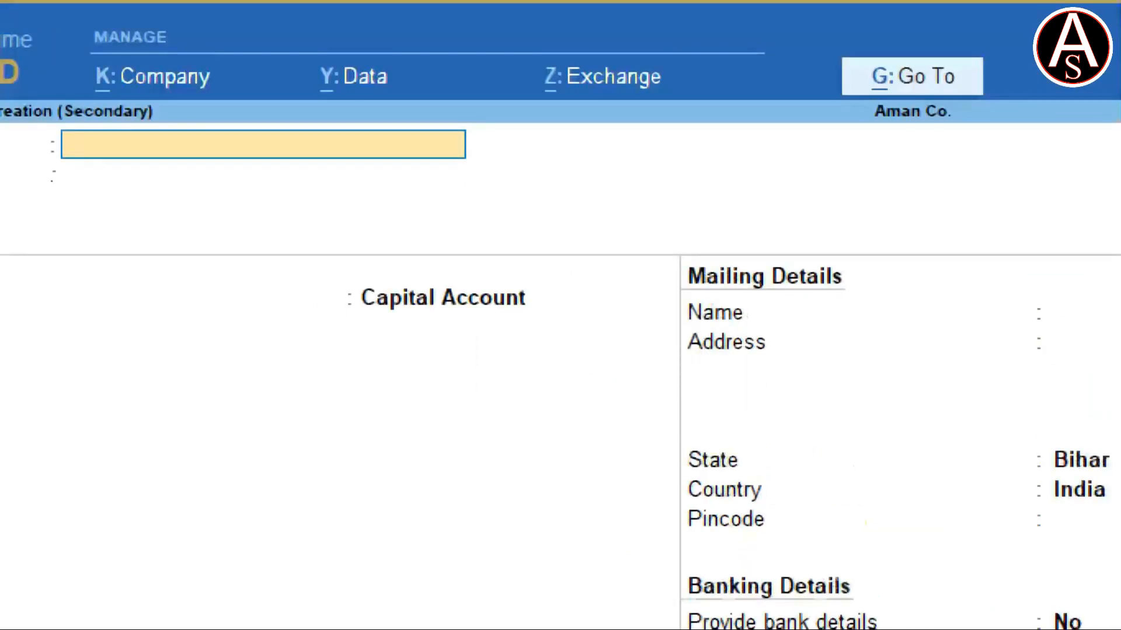
pyautogui.write('Moh')
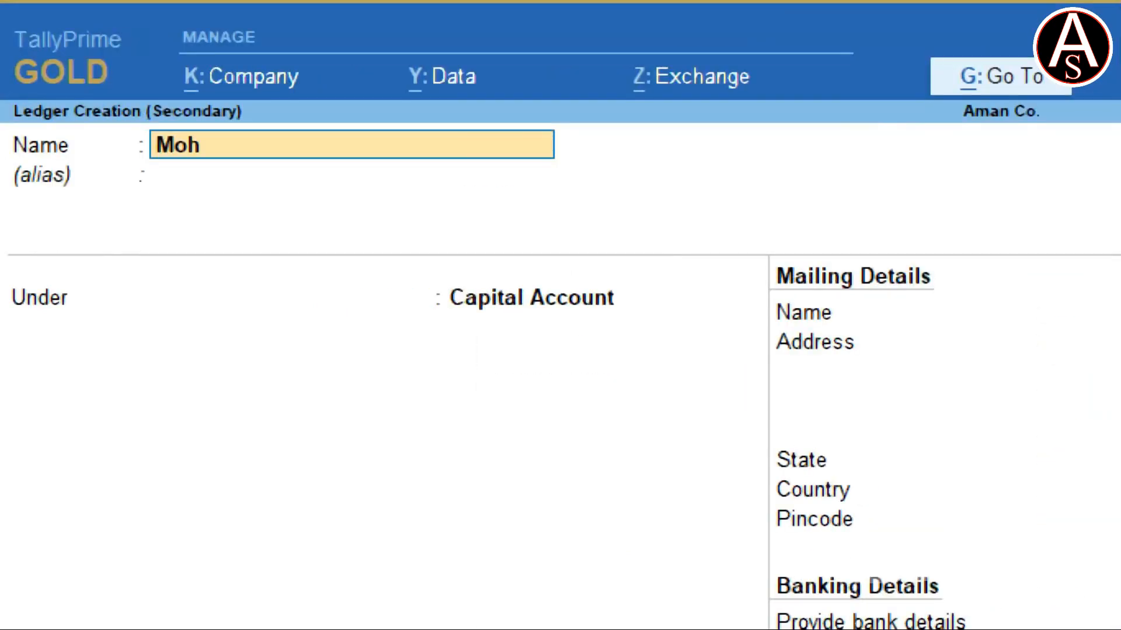
pyautogui.write('an Pvt. Ltd.')
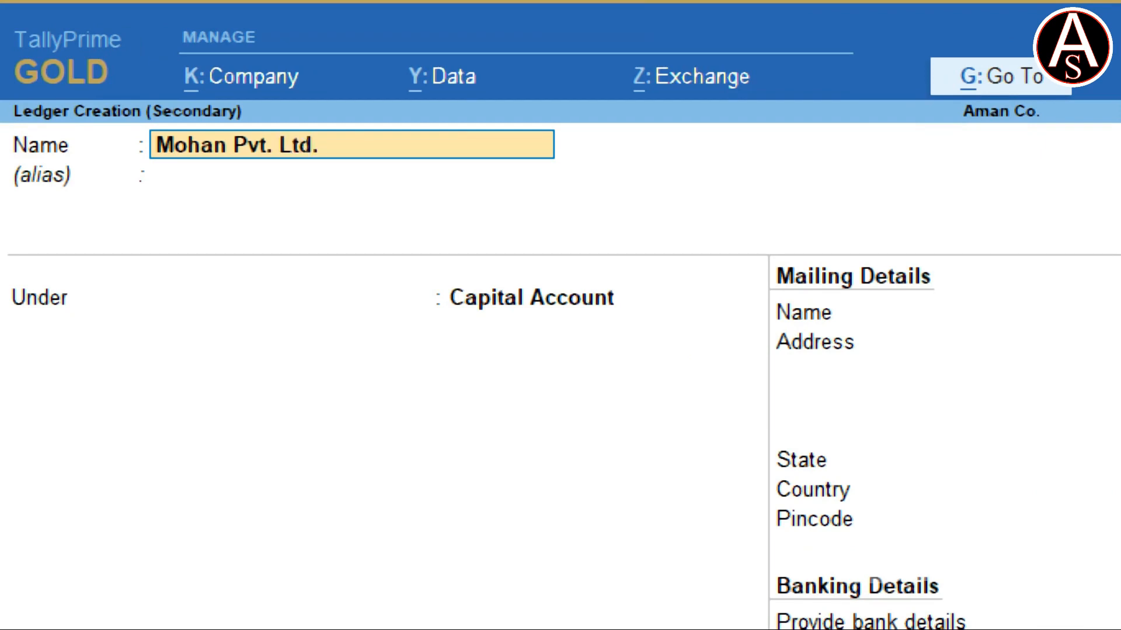
pyautogui.press('Return')
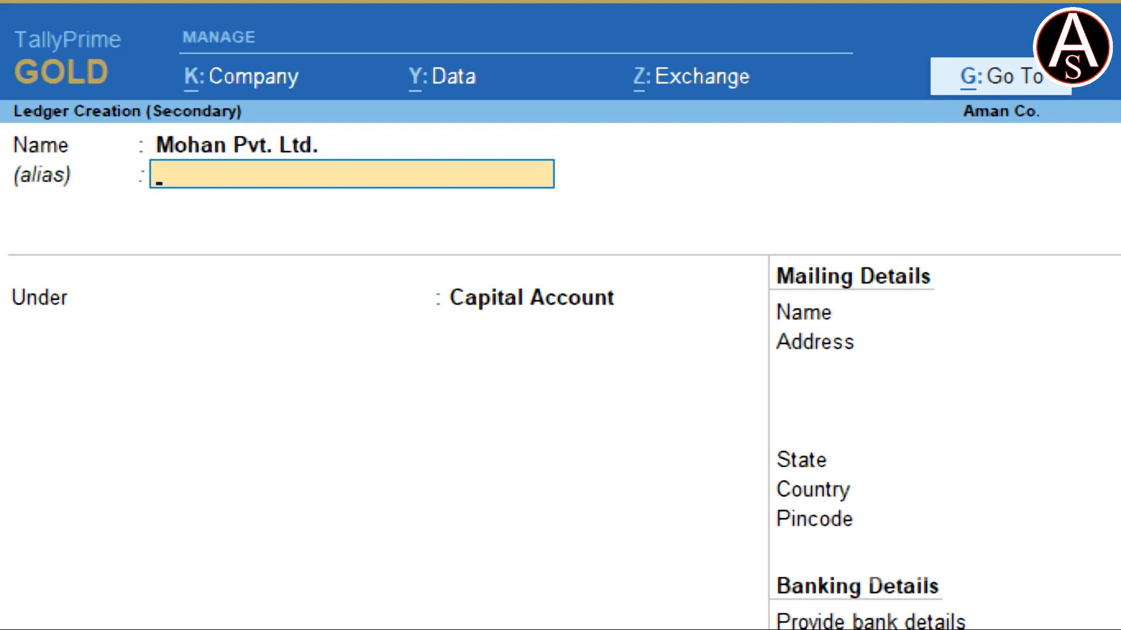
pyautogui.press('Return')
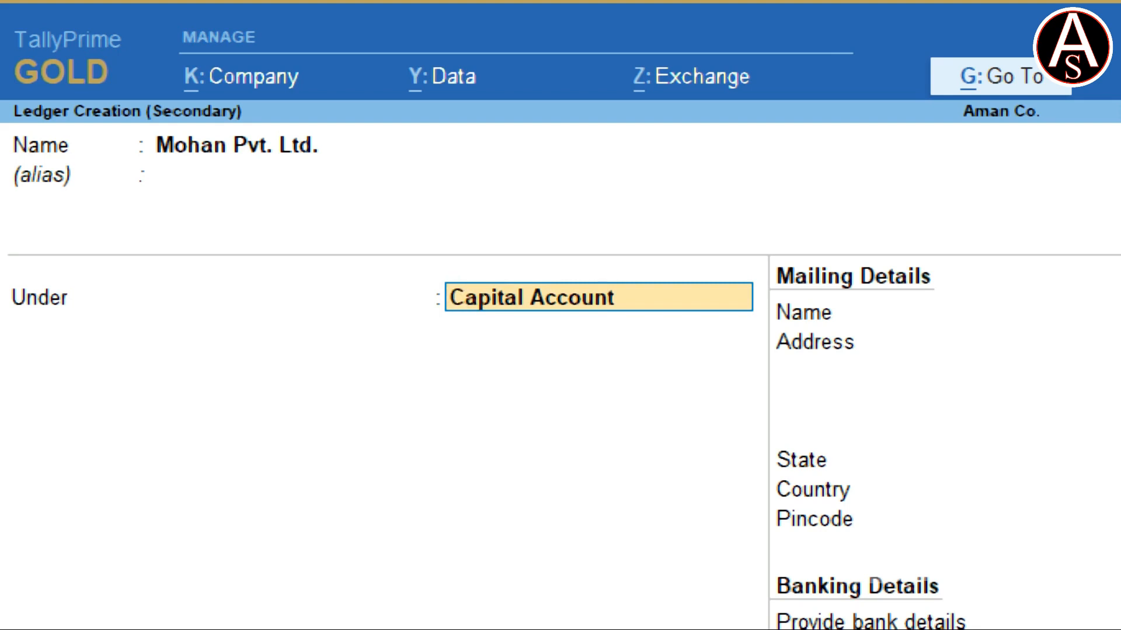
# - Place the Mohan Pvt. Ltd. ledger under Sundry Debtors and save it
pyautogui.write('Sun')
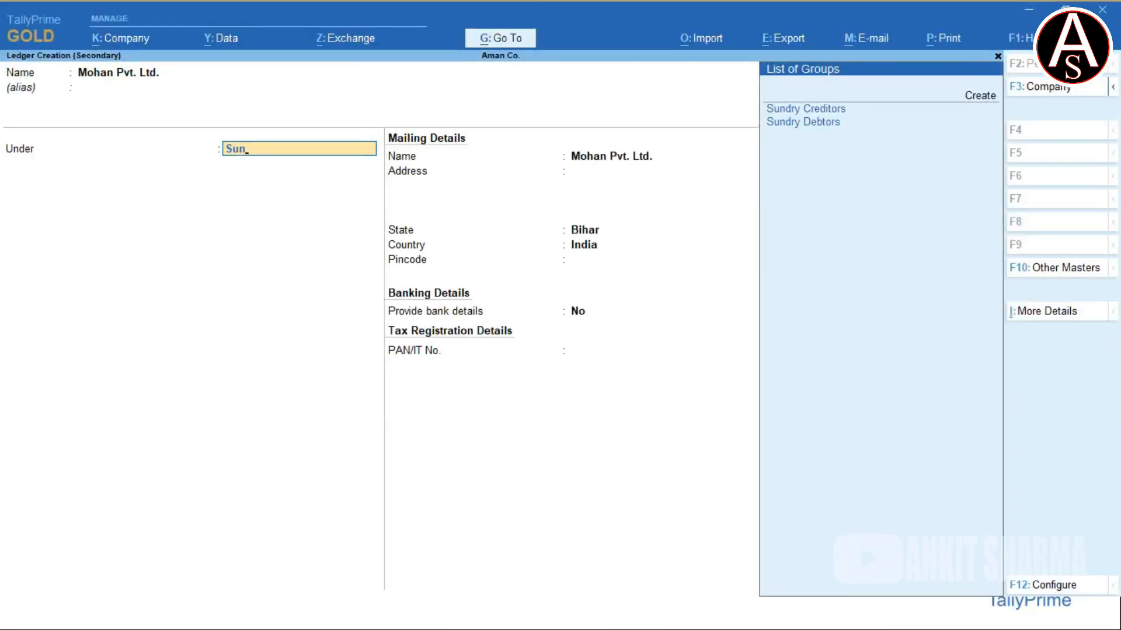
pyautogui.press('Down')
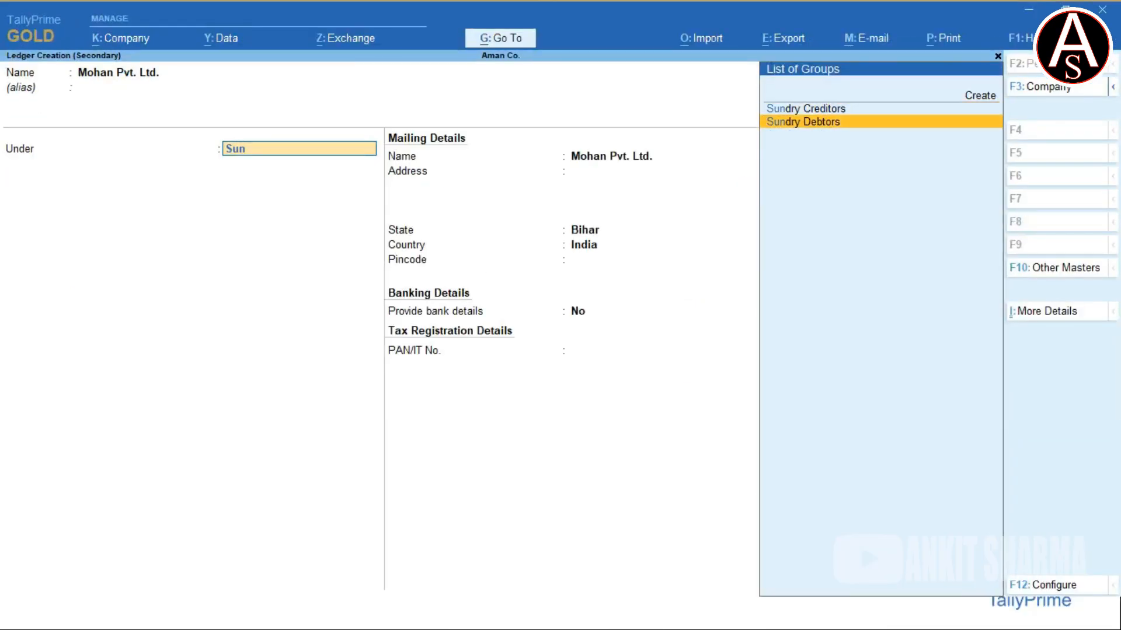
pyautogui.press('Return')
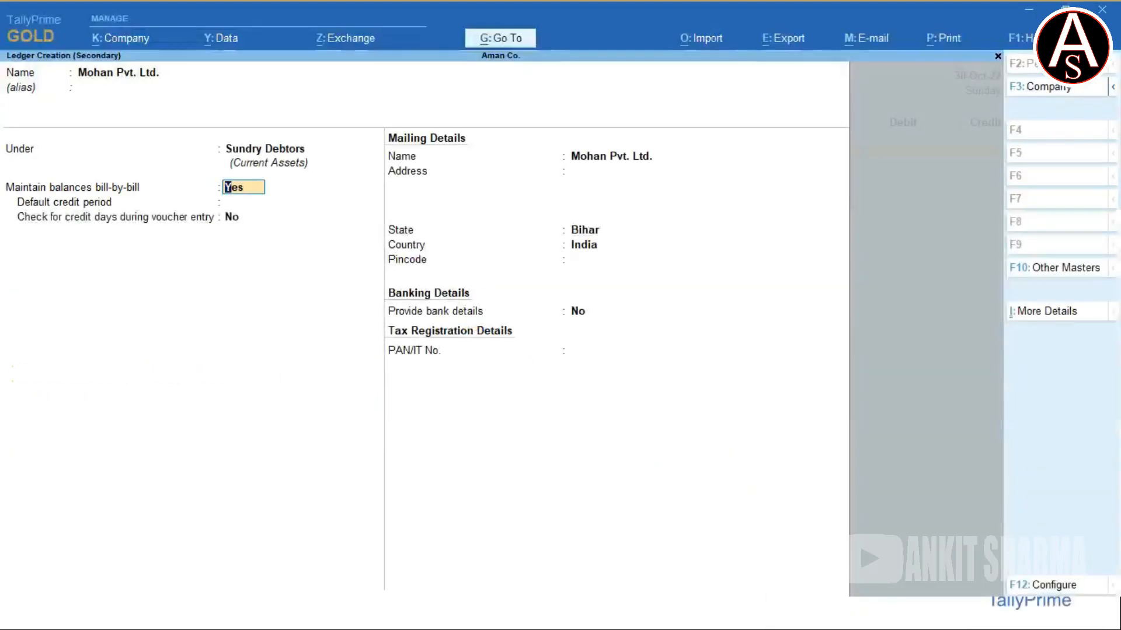
pyautogui.press('ctrl')
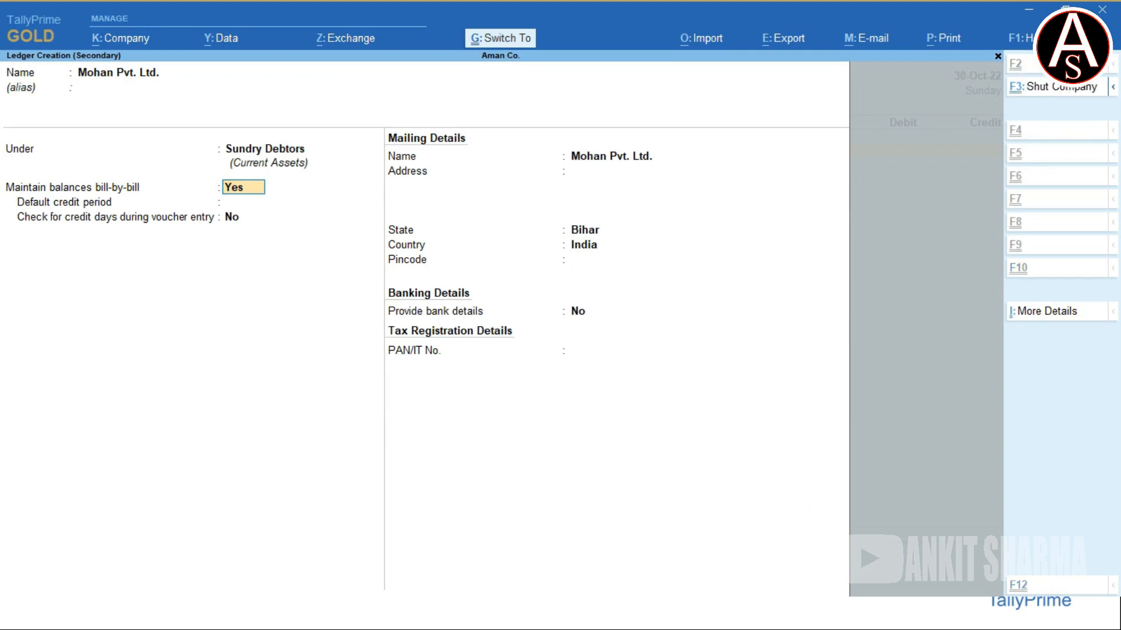
pyautogui.hotkey('ctrl', 'a')
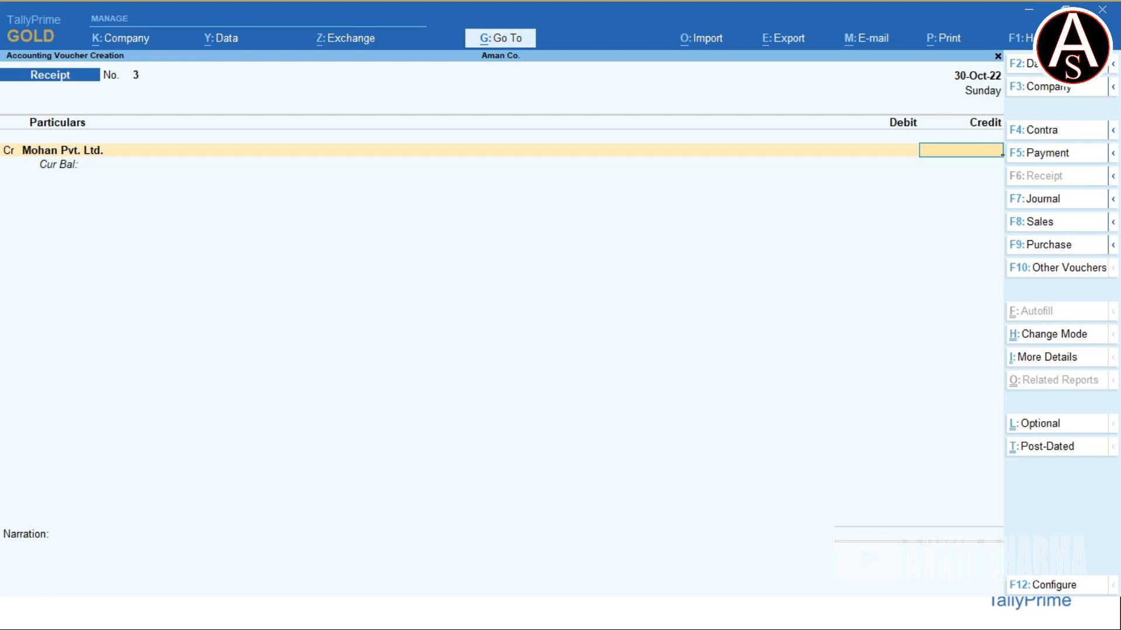
# - Alter the Mohan Pvt. Ltd. ledger from the voucher, enter the city in its mailing address and save it
pyautogui.press('BackSpace')
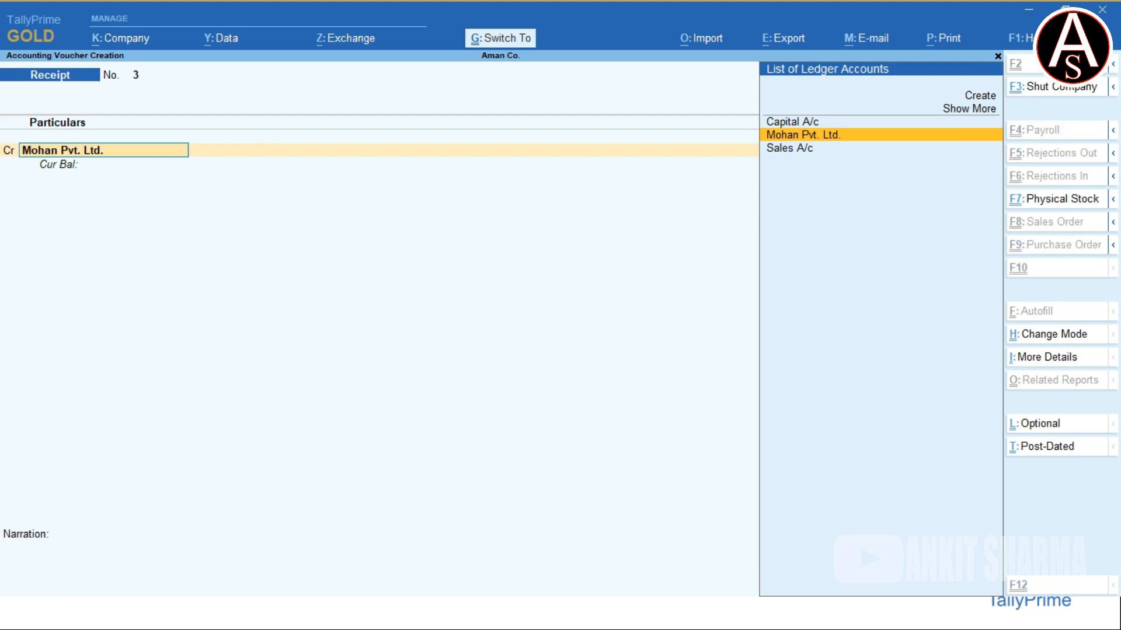
pyautogui.hotkey('ctrl', 'Return')
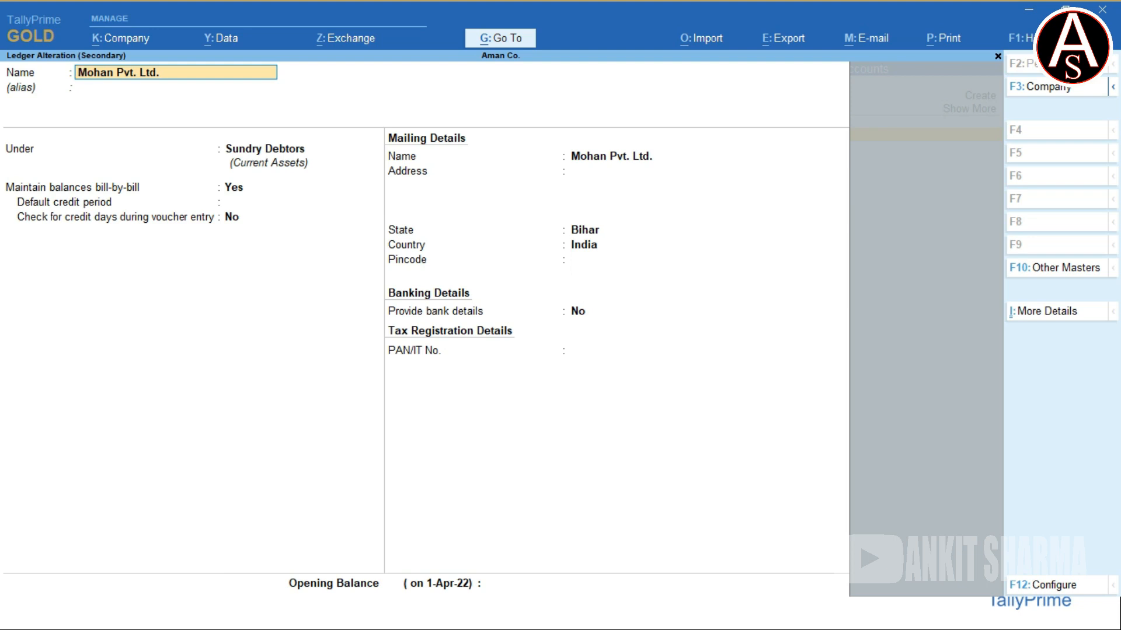
pyautogui.press('Return')
pyautogui.press('Return')
pyautogui.press('Return')
pyautogui.press('Return')
pyautogui.press('Return')
pyautogui.press('Return')
pyautogui.press('Return')
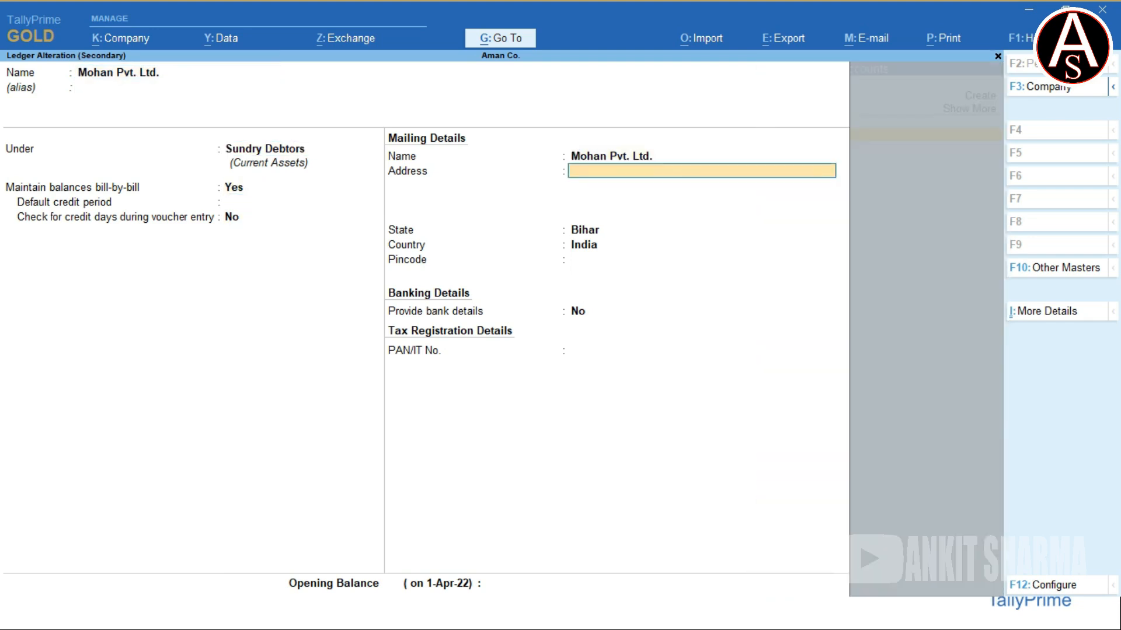
pyautogui.write('Bhagalpur')
pyautogui.press('Return')
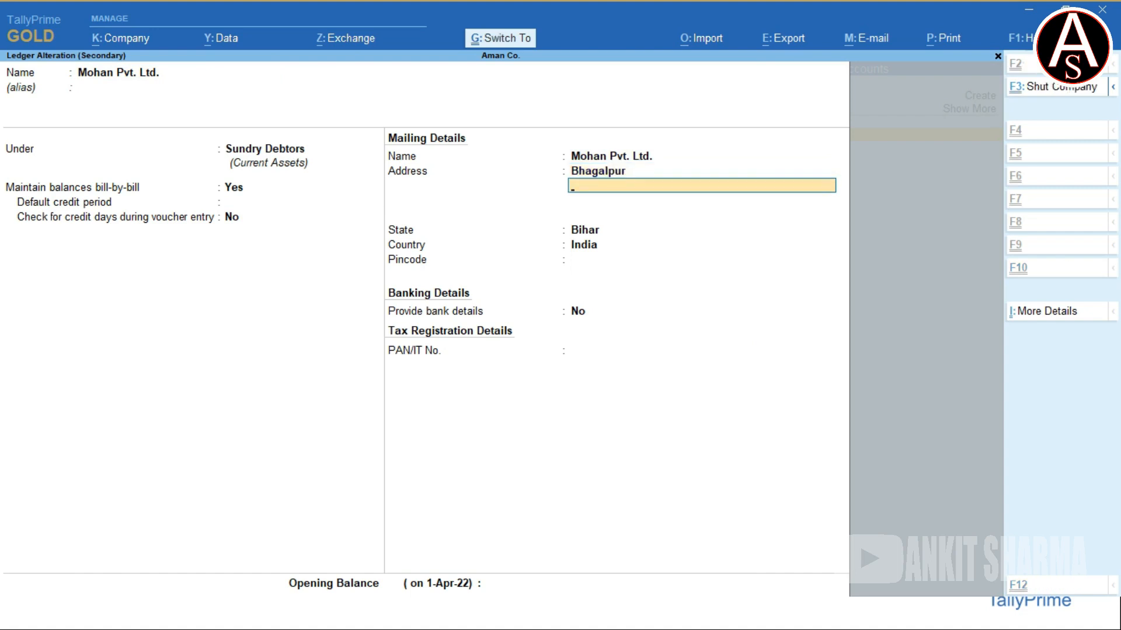
pyautogui.hotkey('ctrl', 'a')
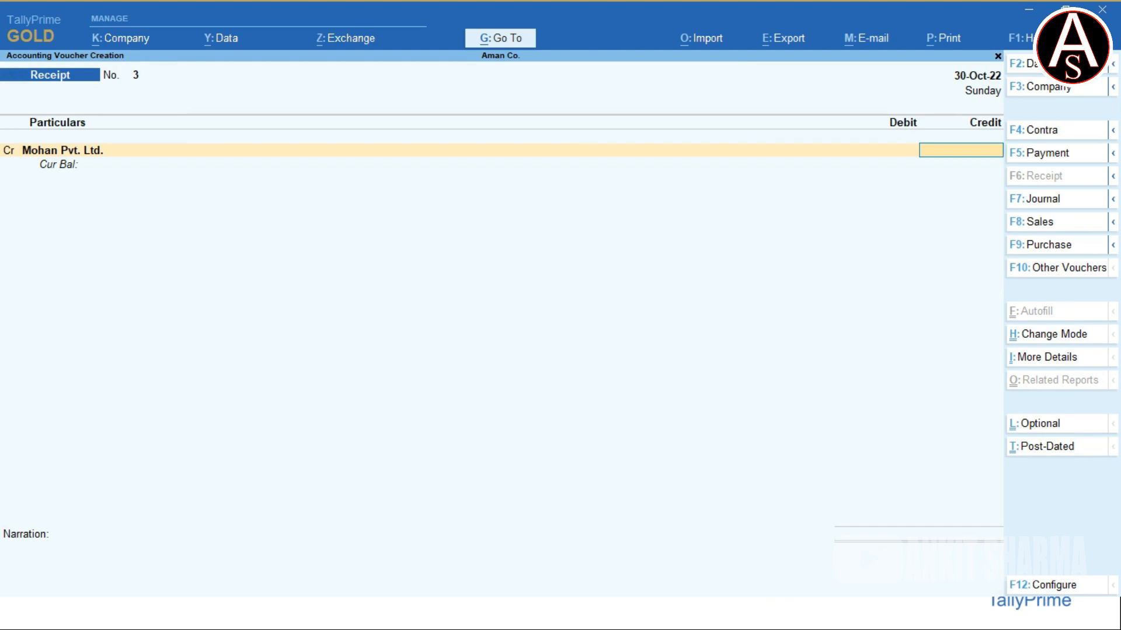
# - Credit Mohan Pvt. Ltd. with 75,000 and quit the bill-wise details without completing them
pyautogui.write('75000')
pyautogui.press('Return')
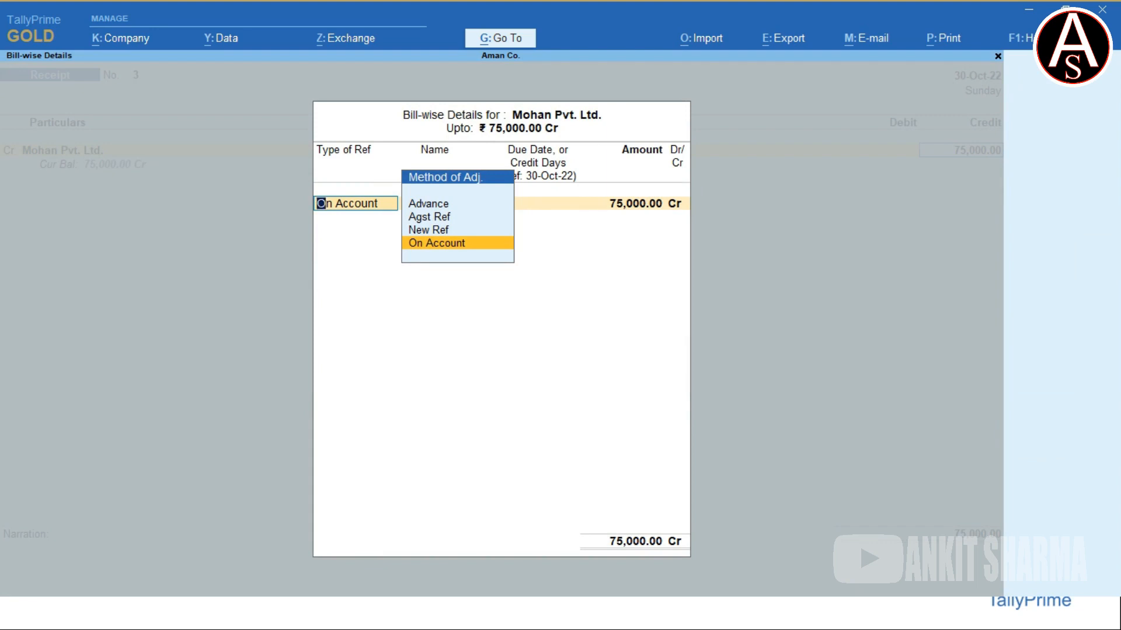
pyautogui.press('BackSpace')
pyautogui.press('Escape')
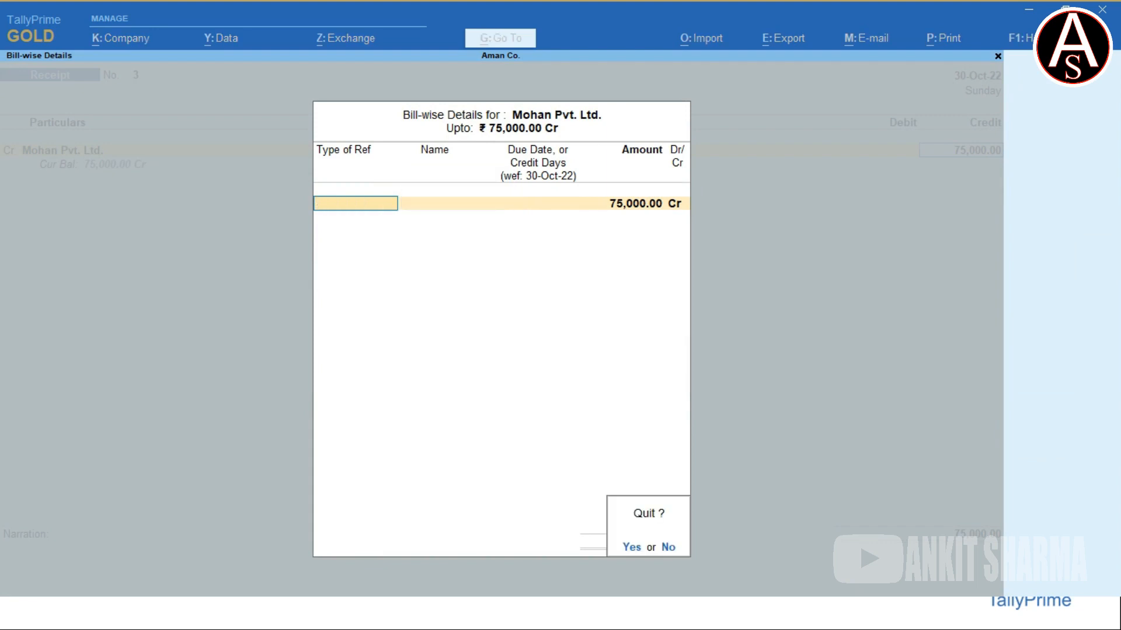
pyautogui.press('y')
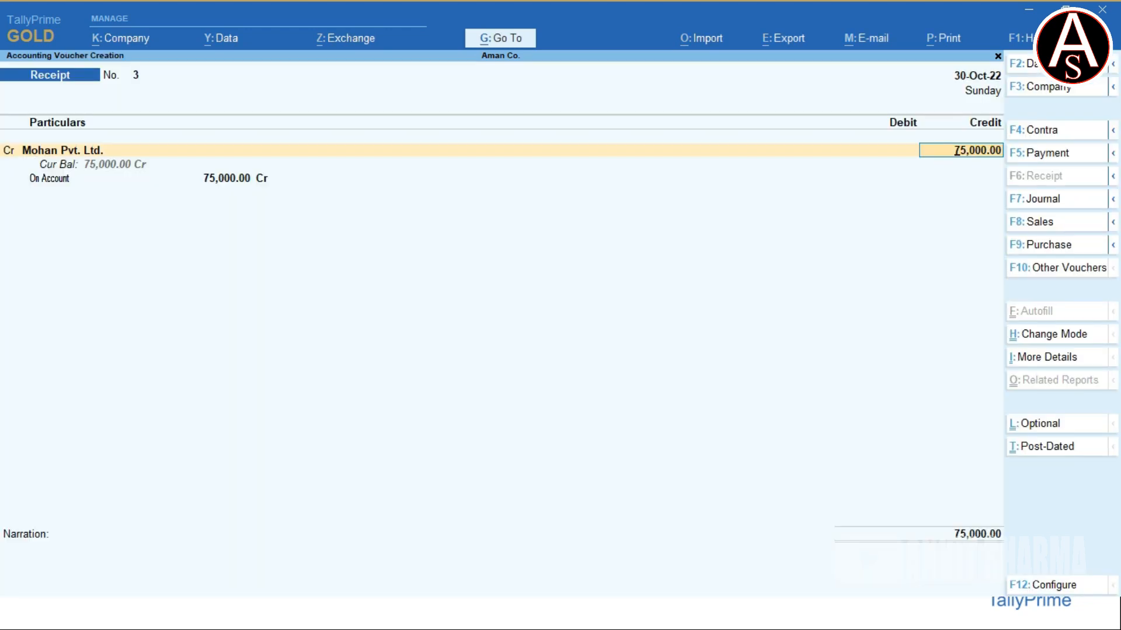
# - Reopen the Mohan Pvt. Ltd. ledger for alteration and set its default credit period to 20 days
pyautogui.press('BackSpace')
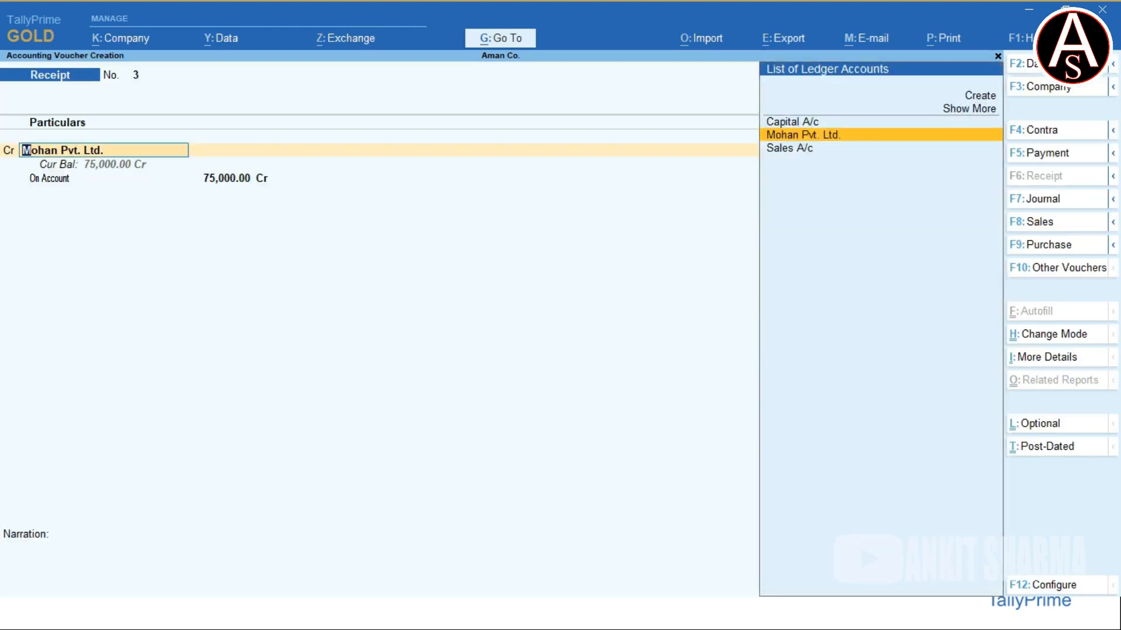
pyautogui.press('ctrl')
pyautogui.hotkey('ctrl', 'Return')
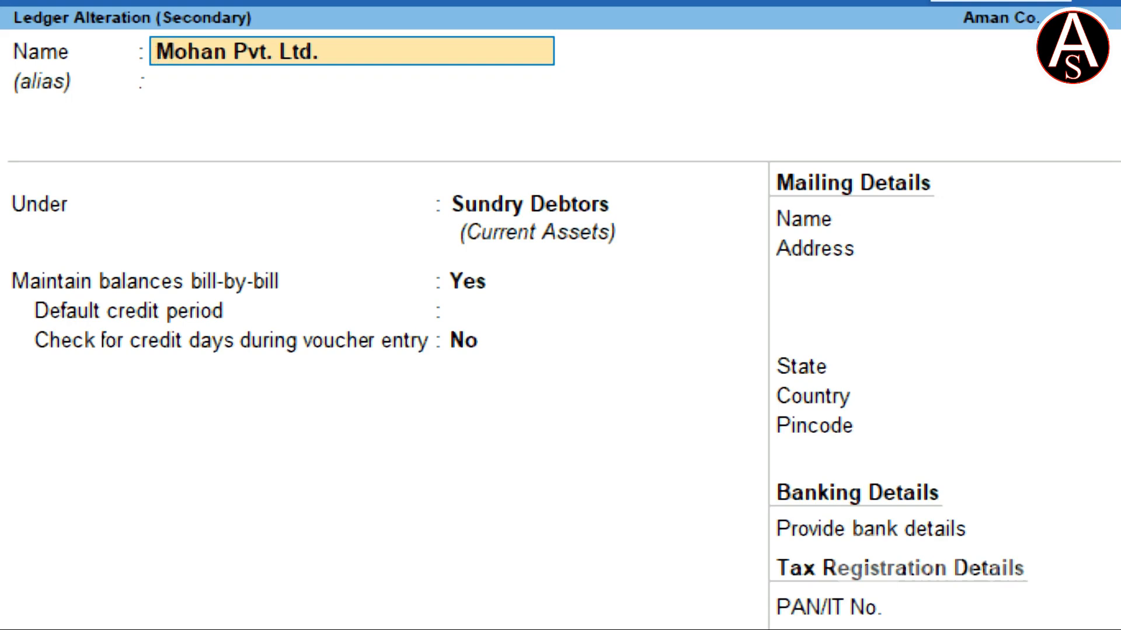
pyautogui.press('Return')
pyautogui.press('Return')
pyautogui.press('Return')
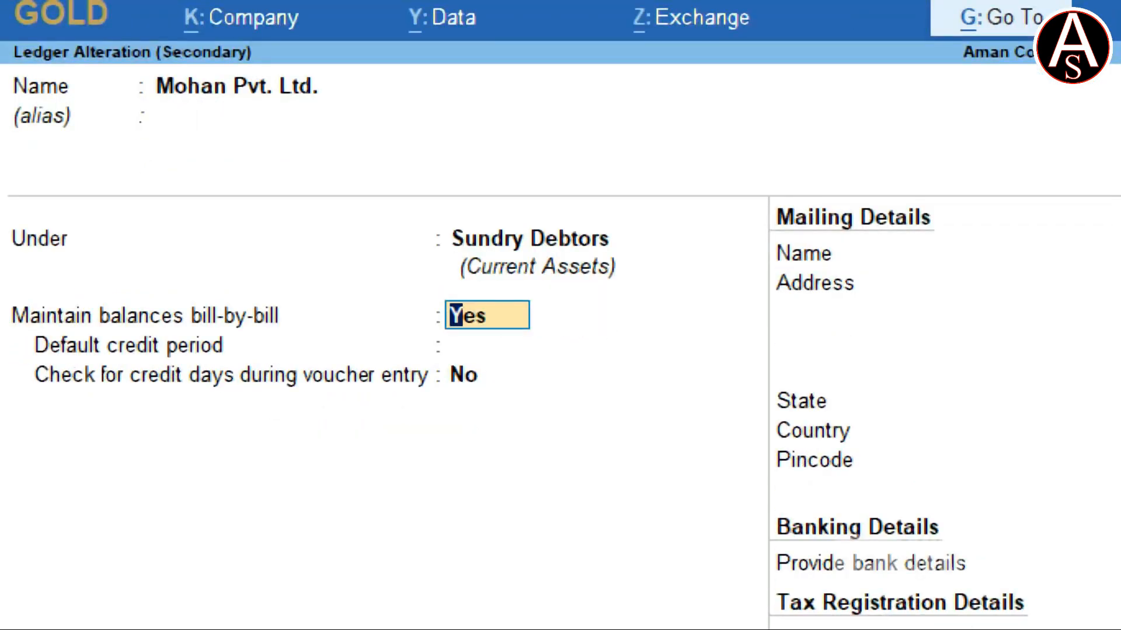
pyautogui.press('Return')
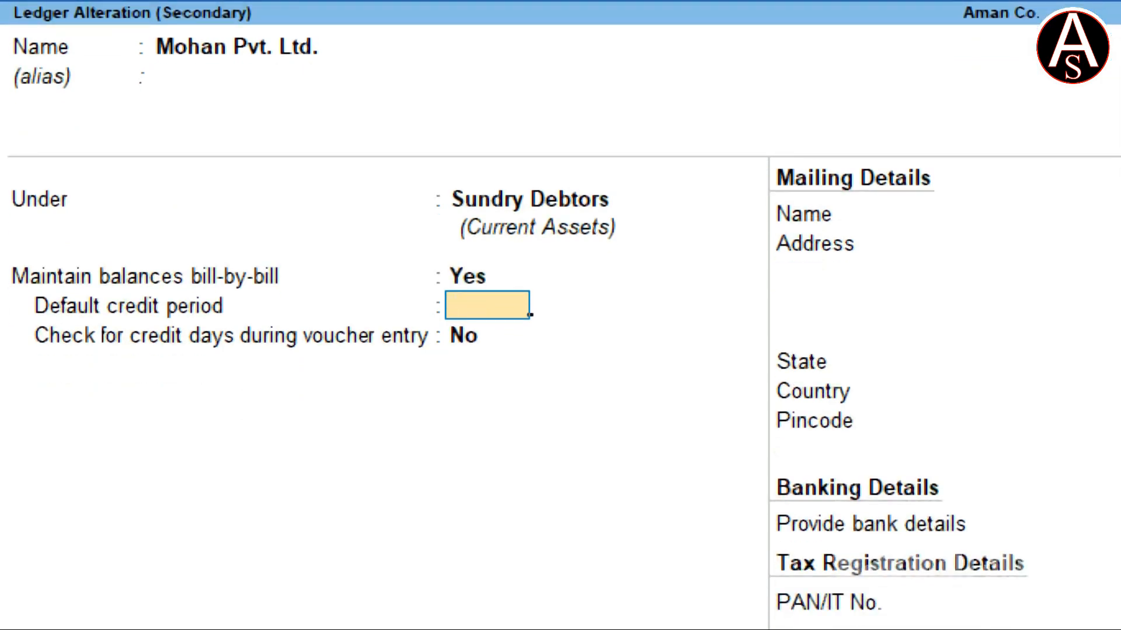
pyautogui.write('20')
pyautogui.press('Return')
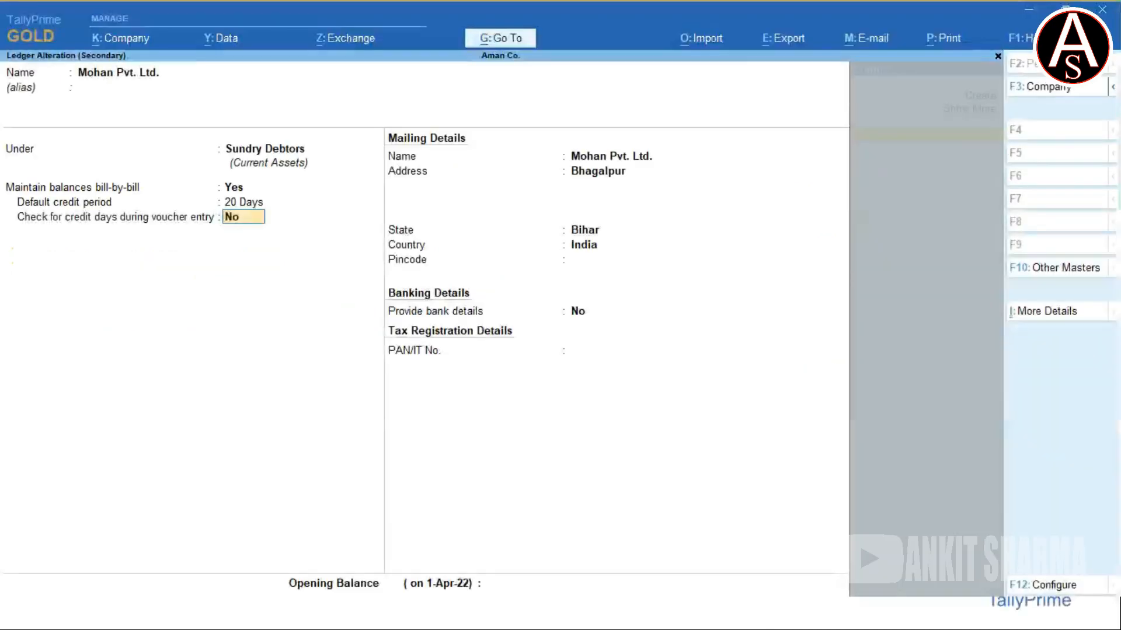
# - Clear the default credit period of the Mohan Pvt. Ltd. ledger and save the ledger
pyautogui.press('Up')
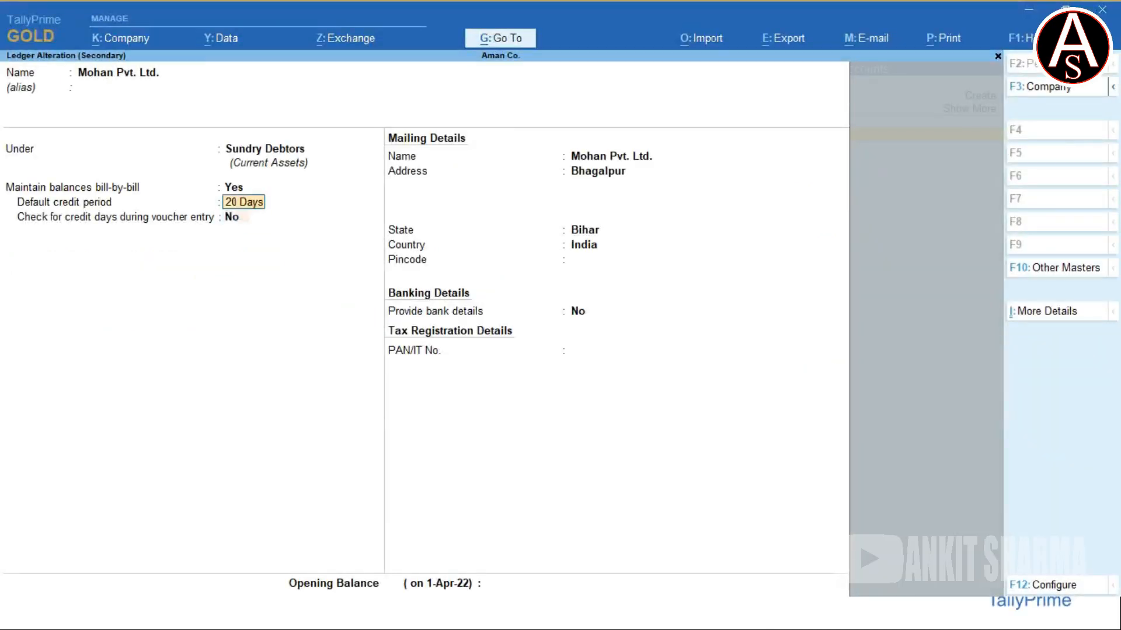
pyautogui.press('Delete')
pyautogui.press('Delete')
pyautogui.press('Delete')
pyautogui.press('Delete')
pyautogui.press('Delete')
pyautogui.press('ctrl')
pyautogui.press('Delete')
pyautogui.press('Delete')
pyautogui.press('Up')
pyautogui.press('ctrl')
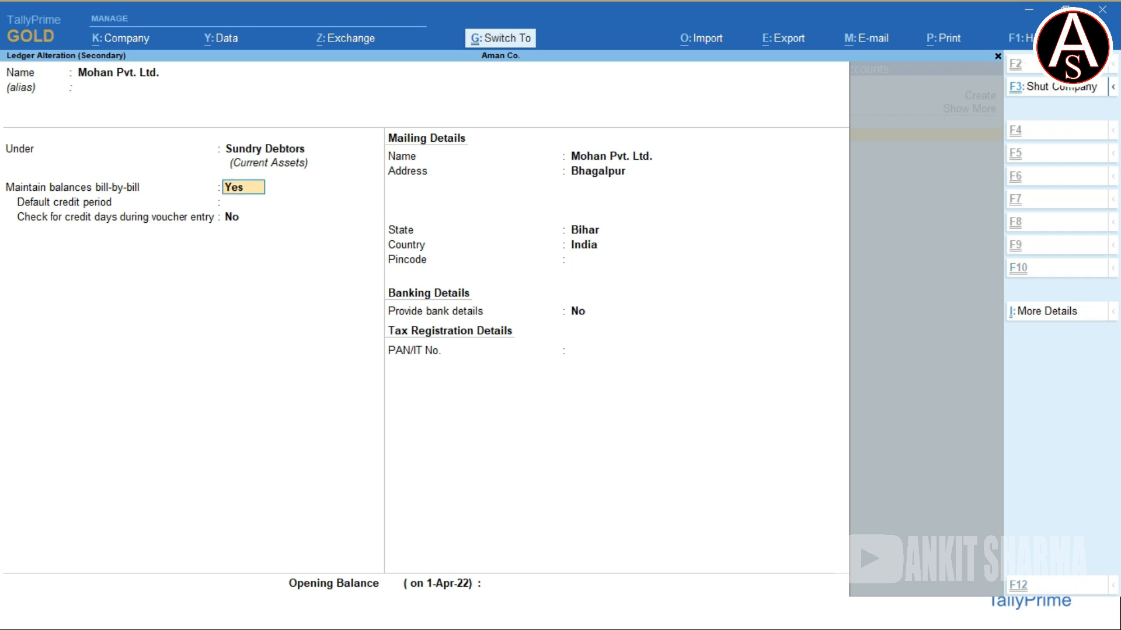
pyautogui.hotkey('ctrl', 'a')
# - Alter the Mohan Pvt. Ltd. ledger to set Maintain balances bill-by-bill to No, and save it
pyautogui.press('Return')
pyautogui.press('Return')
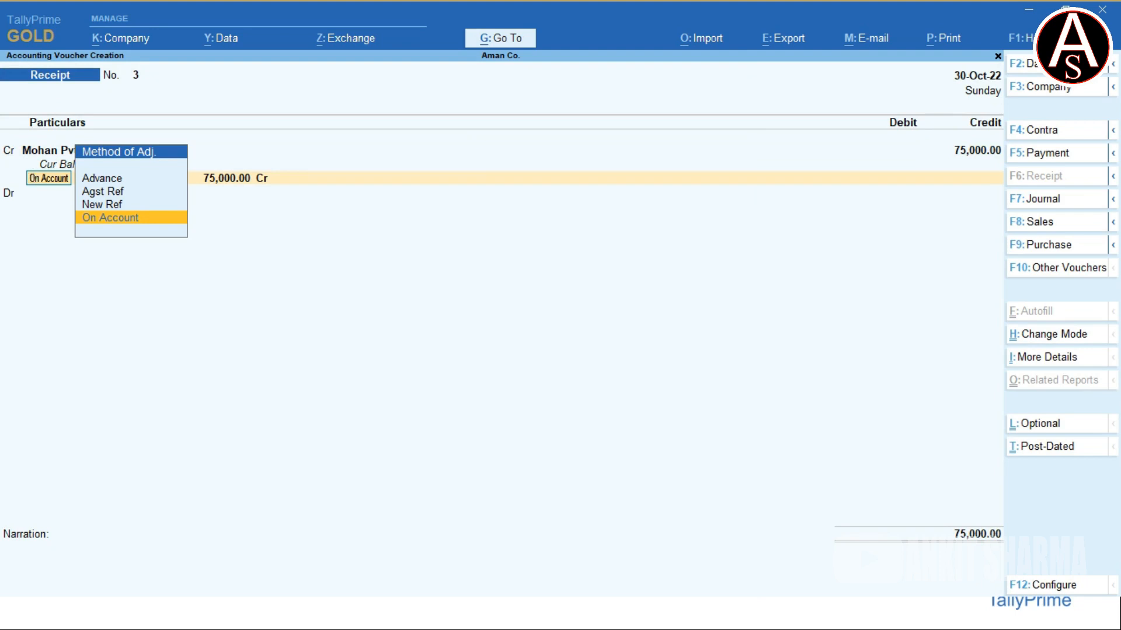
pyautogui.press('BackSpace')
pyautogui.press('BackSpace')
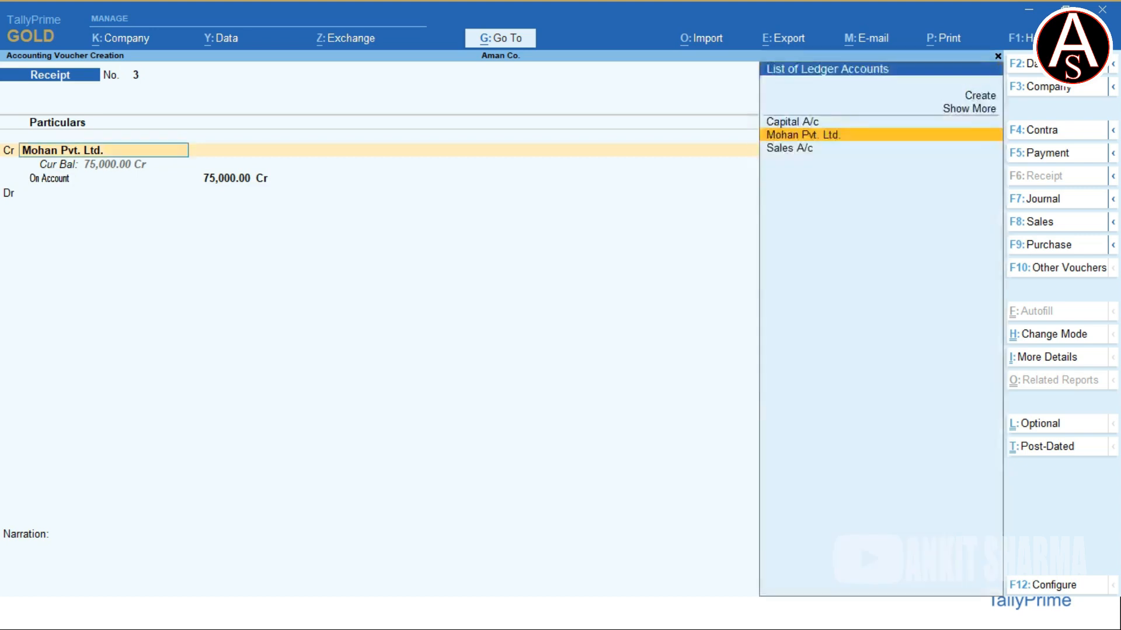
pyautogui.hotkey('ctrl', 'Return')
pyautogui.press('Return')
pyautogui.press('Return')
pyautogui.press('Return')
pyautogui.write('n')
pyautogui.press('Return')
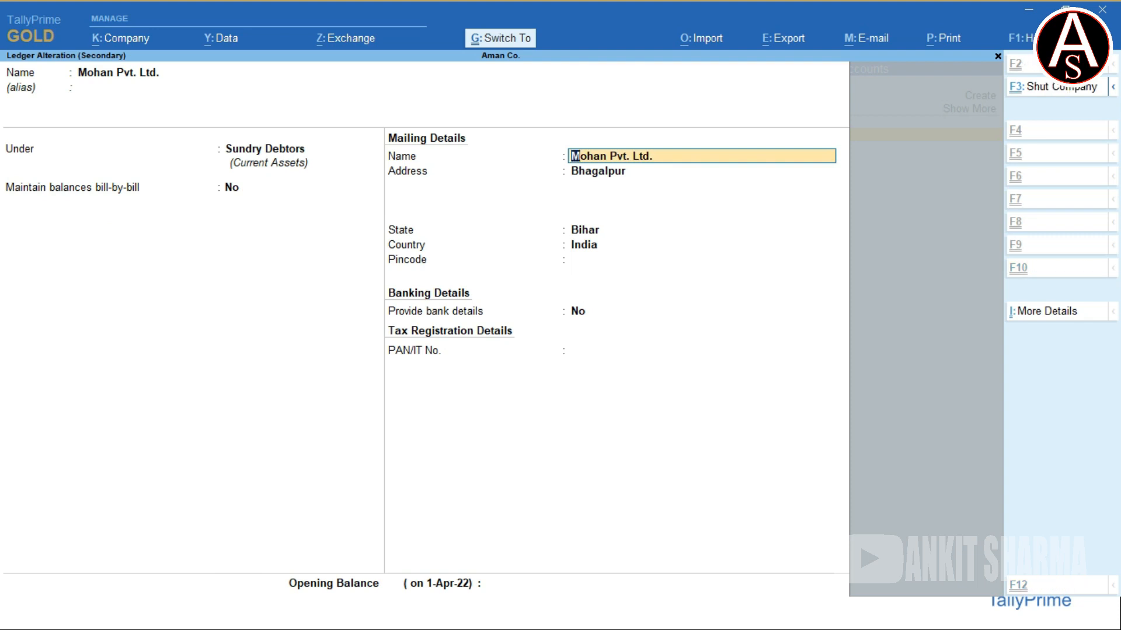
pyautogui.hotkey('ctrl', 'a')
# - Accept Mohan Pvt. Ltd. as the credit ledger with 75,000 and move on to the debit entry
pyautogui.press('Return')
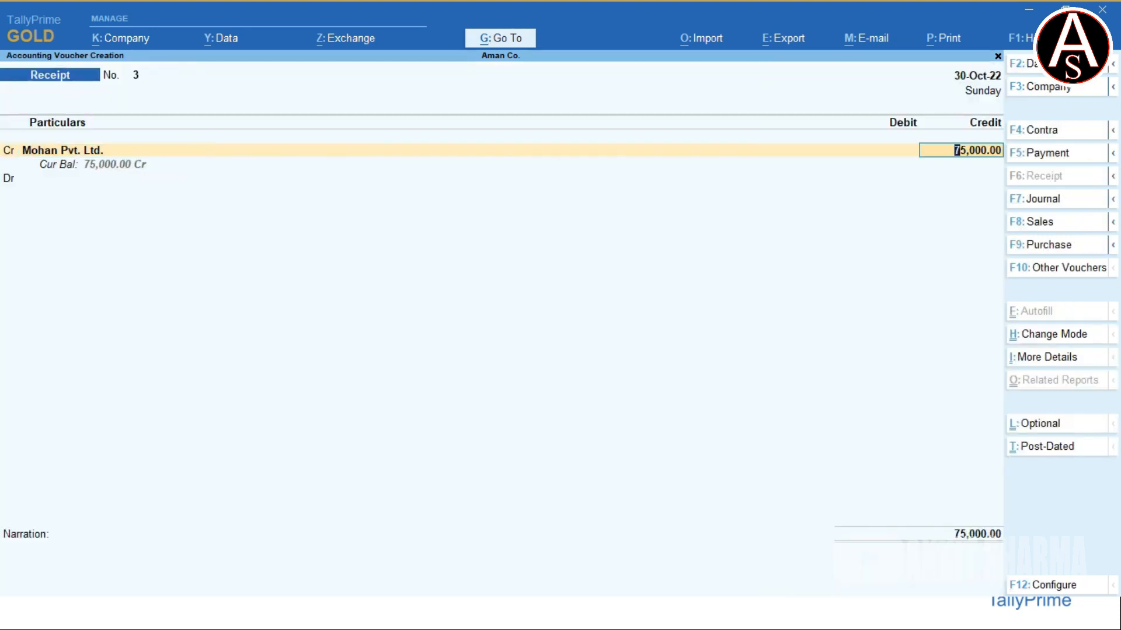
pyautogui.press('Return')
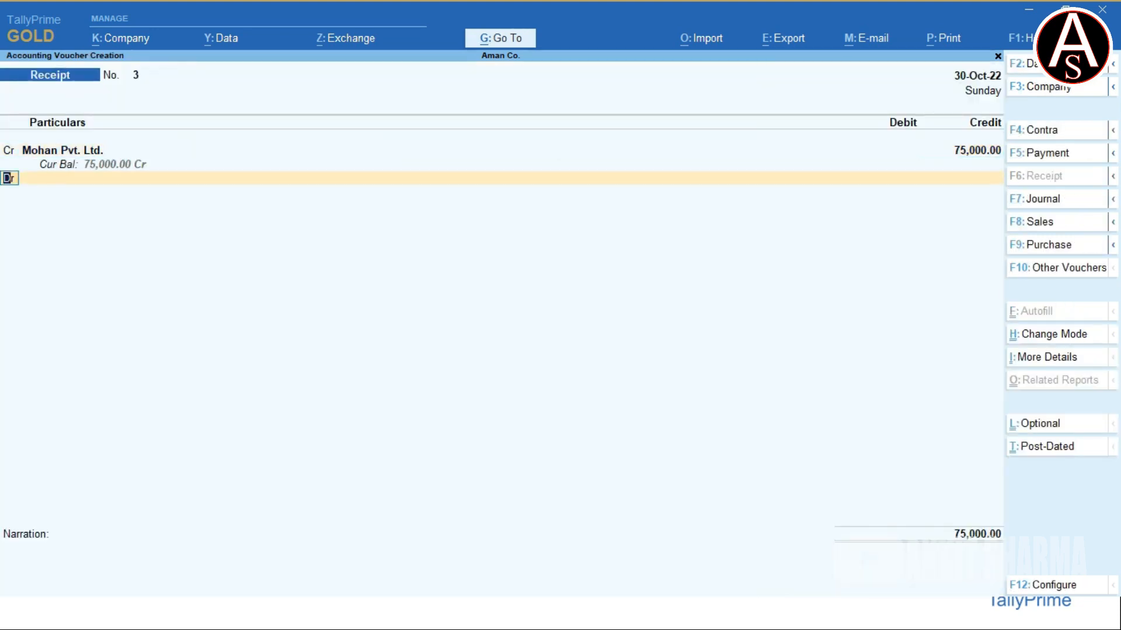
pyautogui.press('Return')
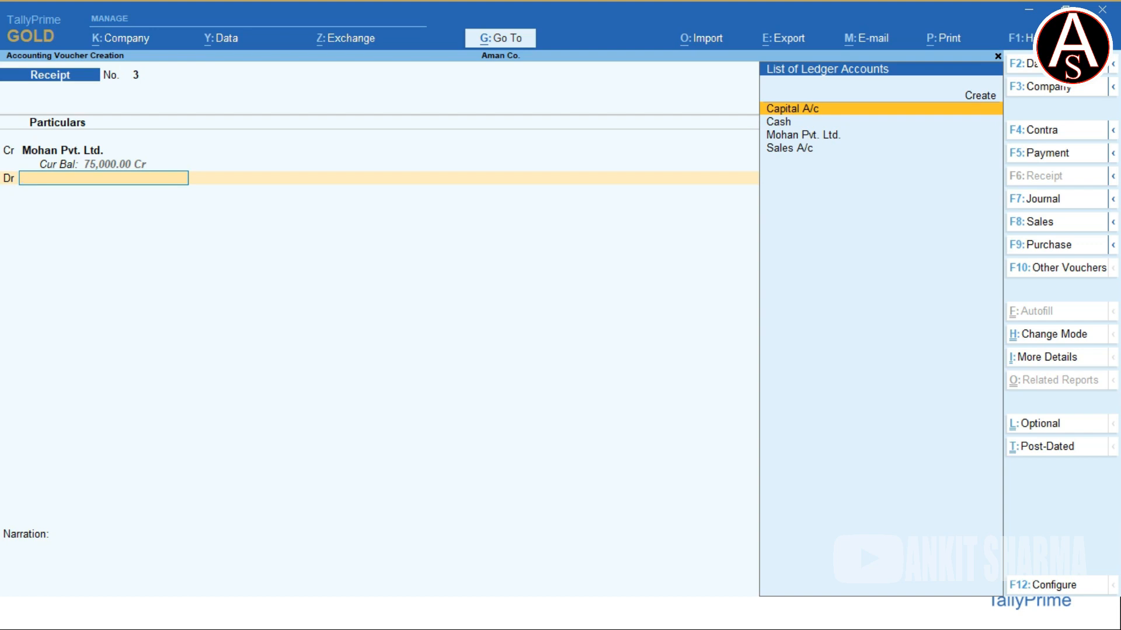
# - Create a ledger named Bank of India under the Bank Accounts group from the debit entry, leaving the account details blank, and save it
pyautogui.hotkey('alt', 'c')
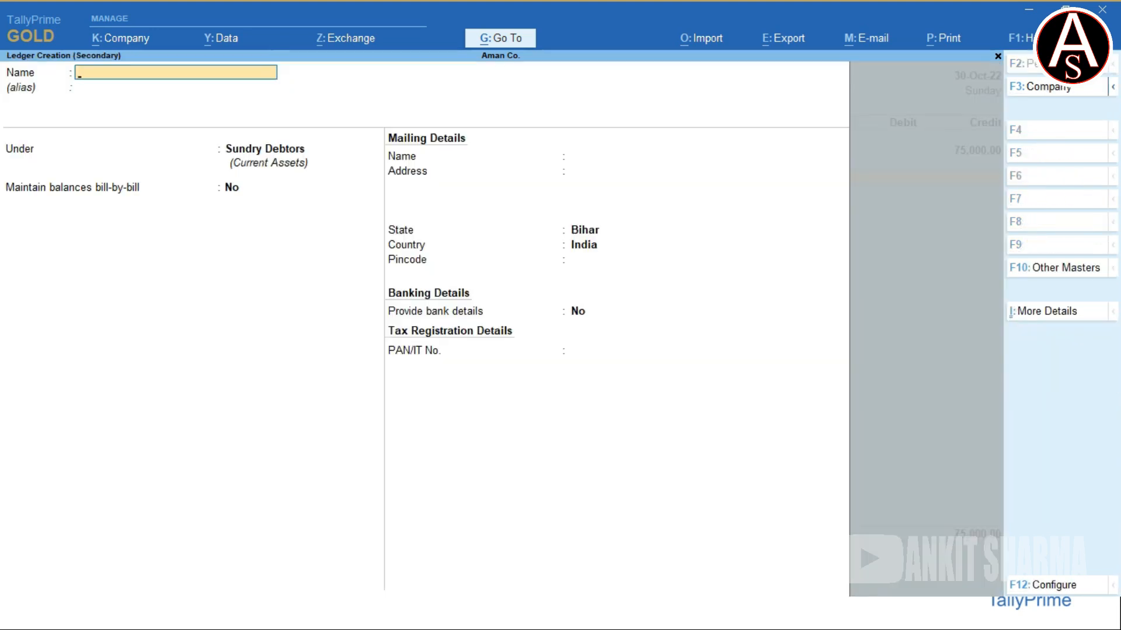
pyautogui.write('Bank of Im')
pyautogui.press('BackSpace')
pyautogui.write('ndia')
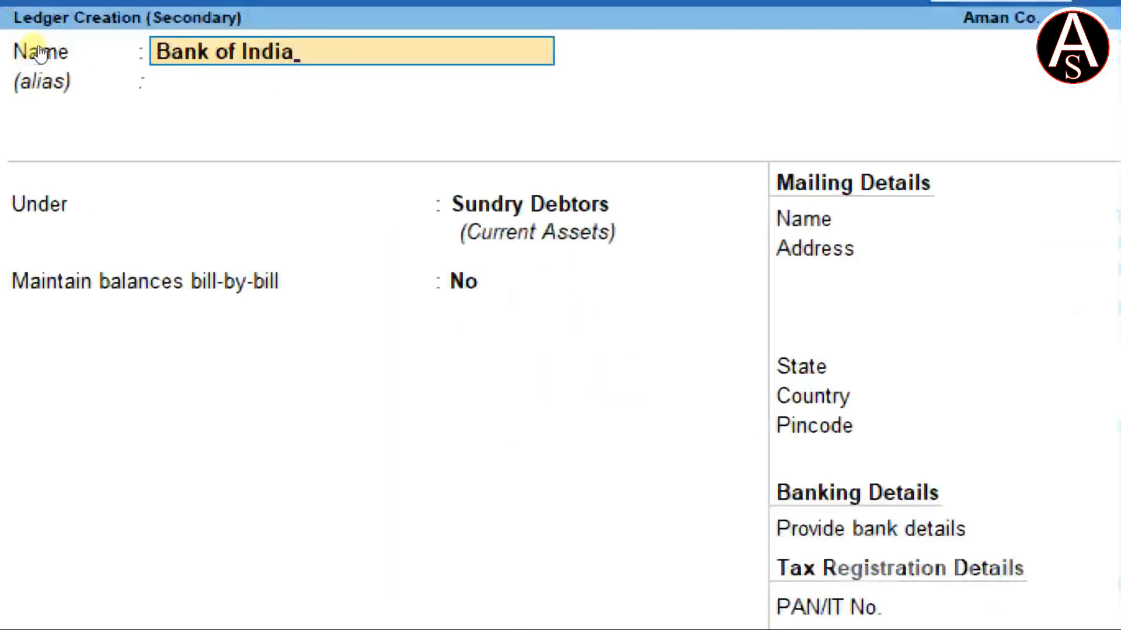
pyautogui.press('Return')
pyautogui.press('Return')
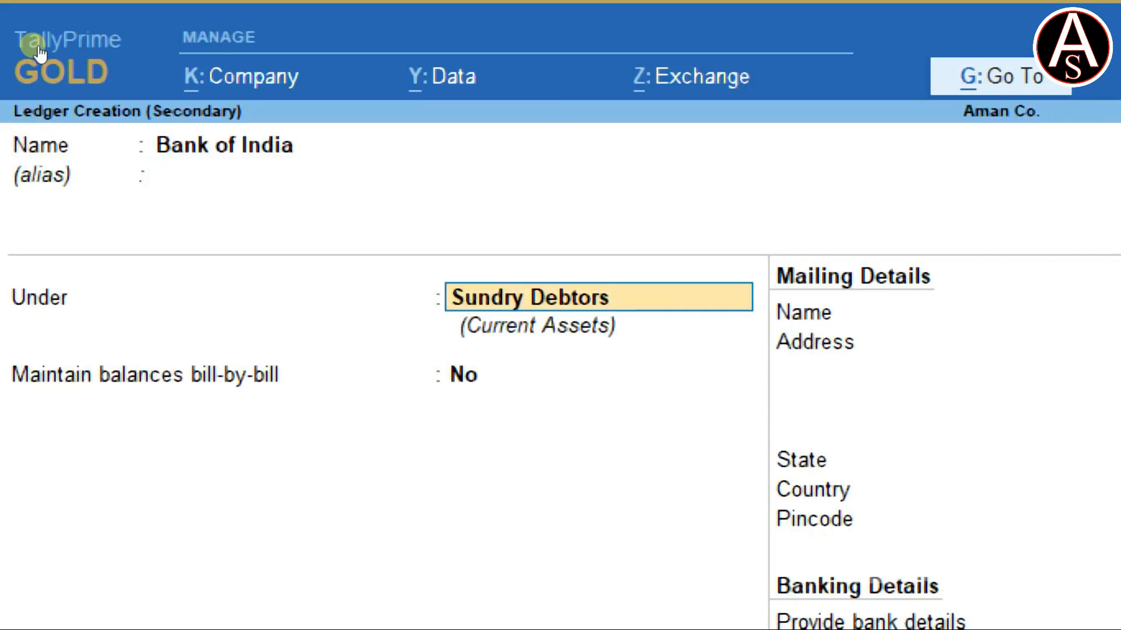
pyautogui.write('Ba')
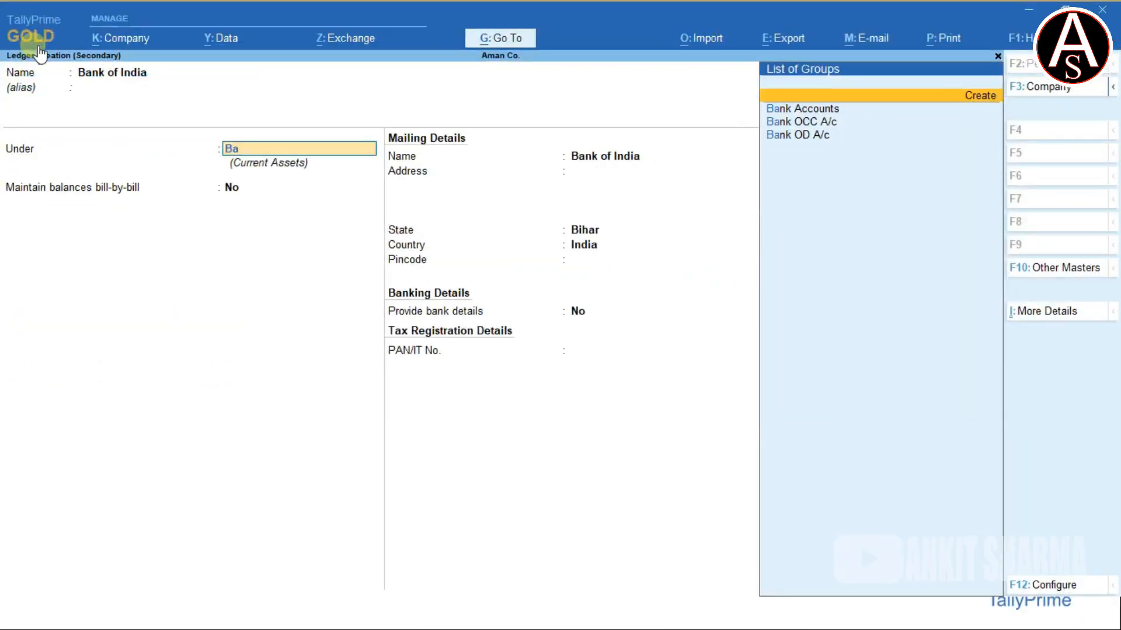
pyautogui.press('Down')
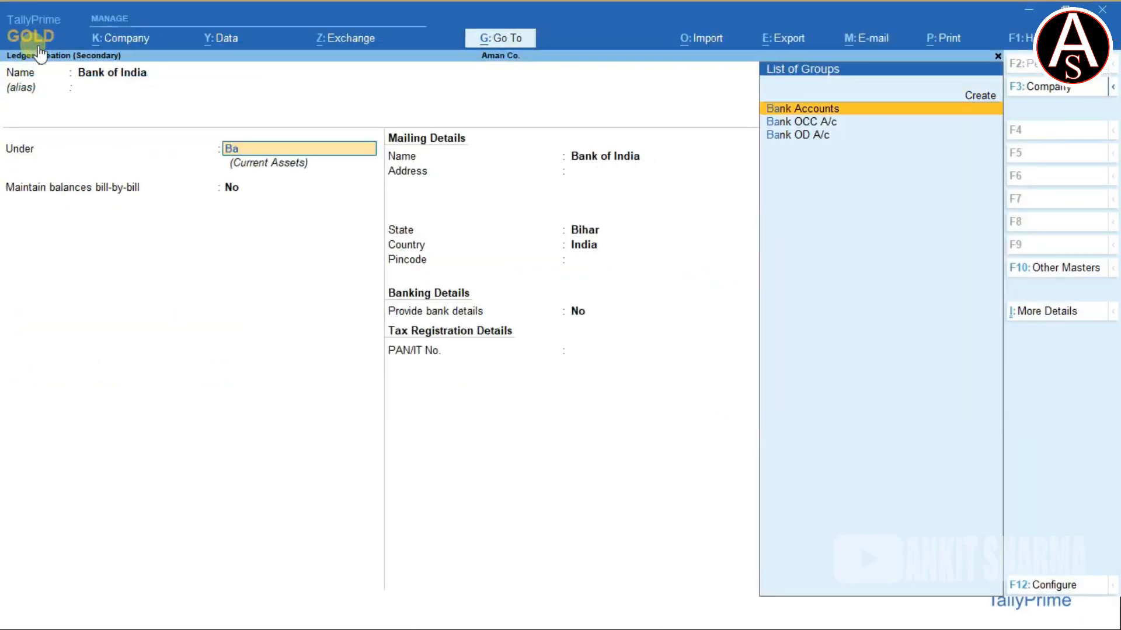
pyautogui.press('Return')
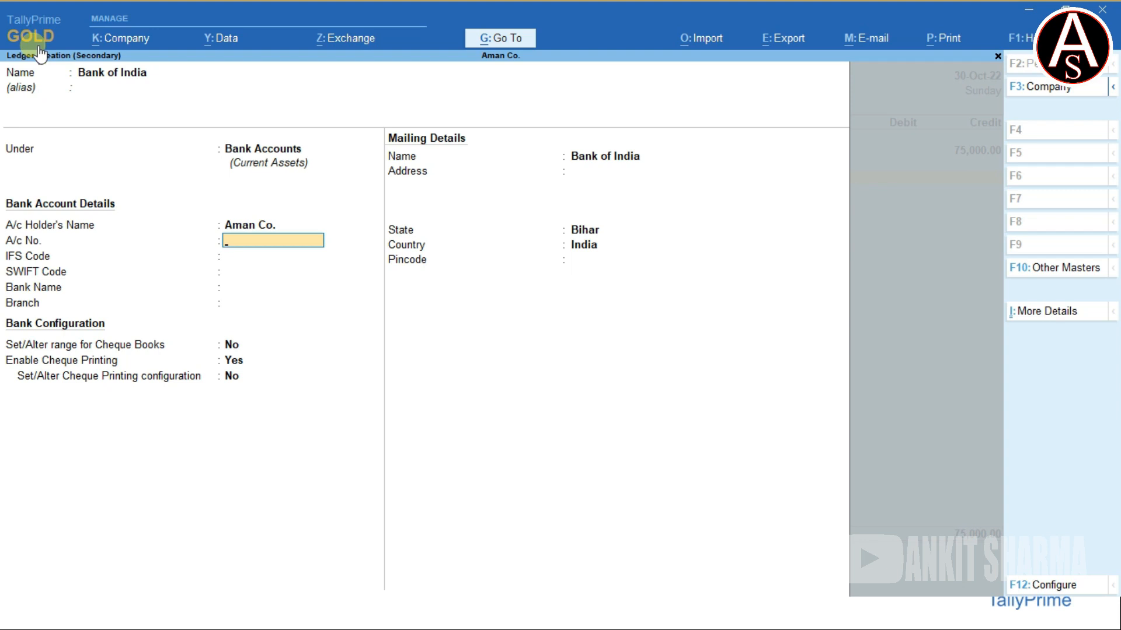
pyautogui.press('ctrl')
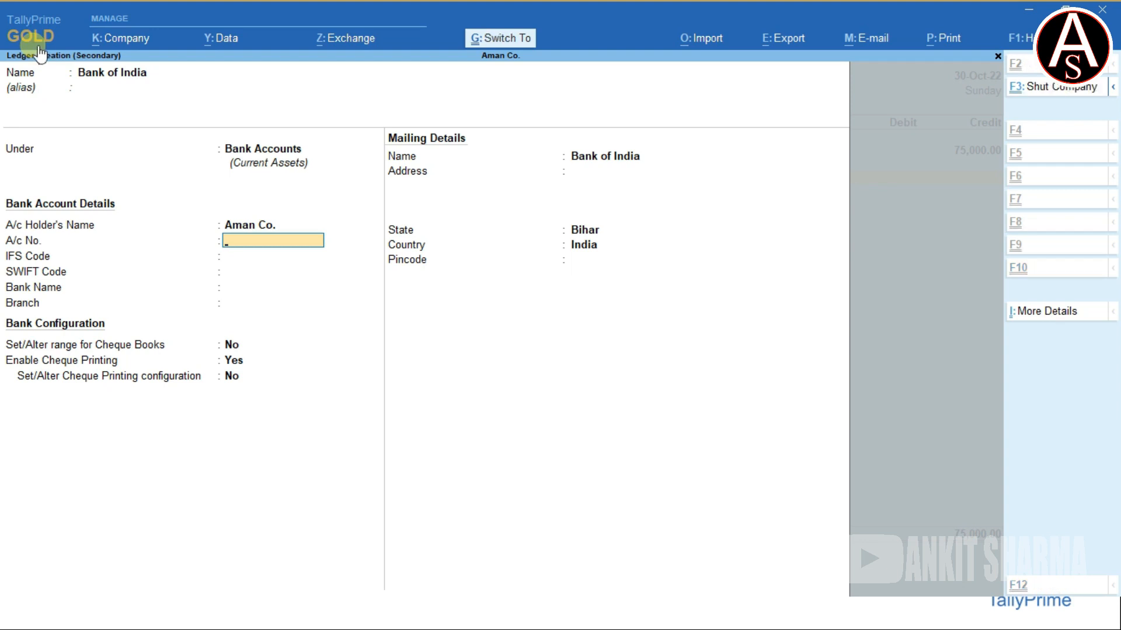
pyautogui.hotkey('ctrl', 'a')
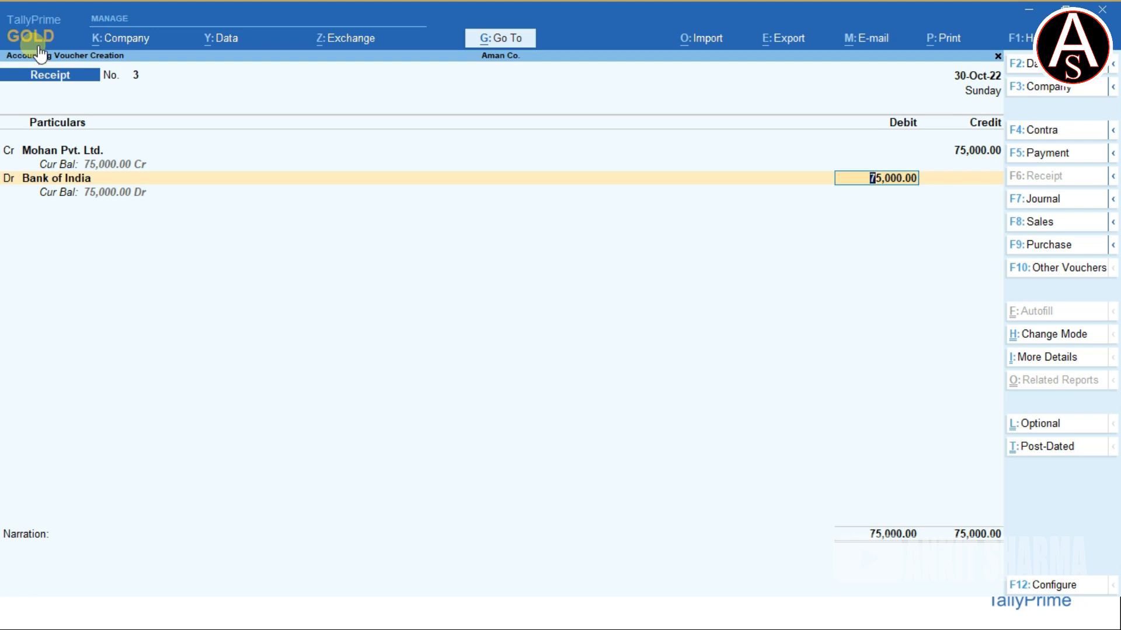
# - Debit Bank of India with 75,000 and accept a Cheque/DD bank allocation dated 30-Oct-22, leaving instrument number and bank name blank
pyautogui.press('Return')
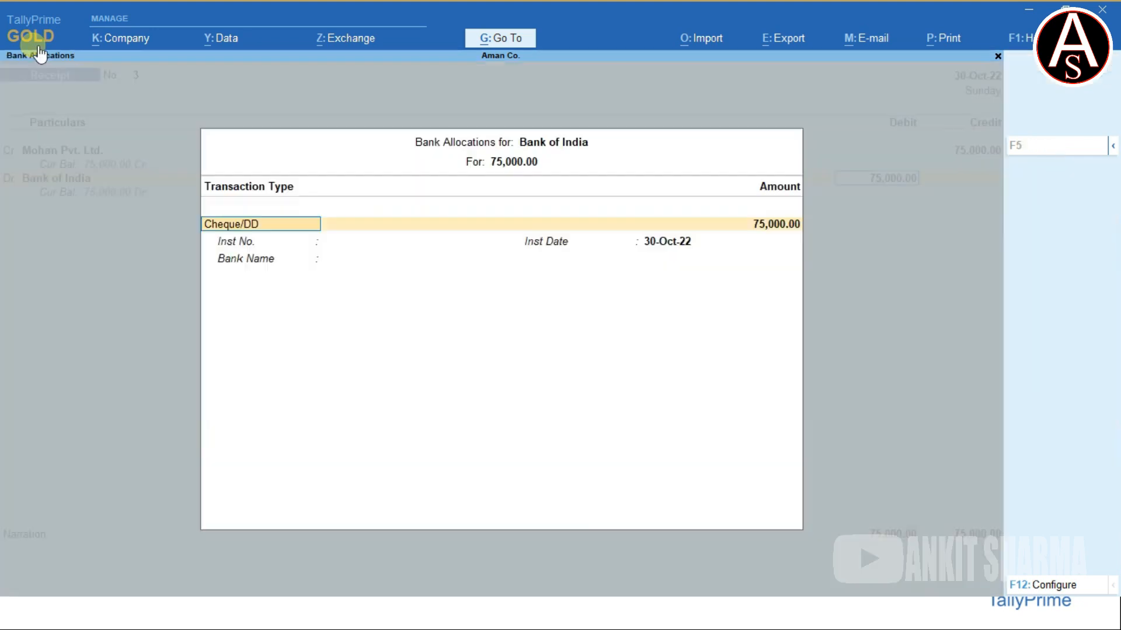
pyautogui.press('Return')
pyautogui.press('Return')
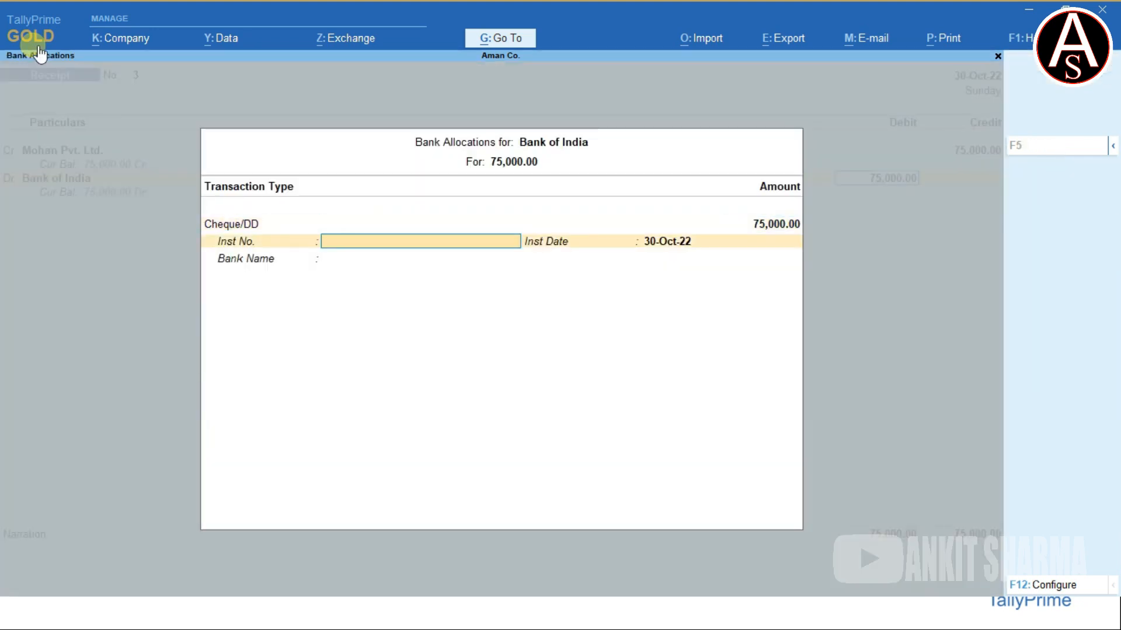
pyautogui.press('Return')
pyautogui.press('Return')
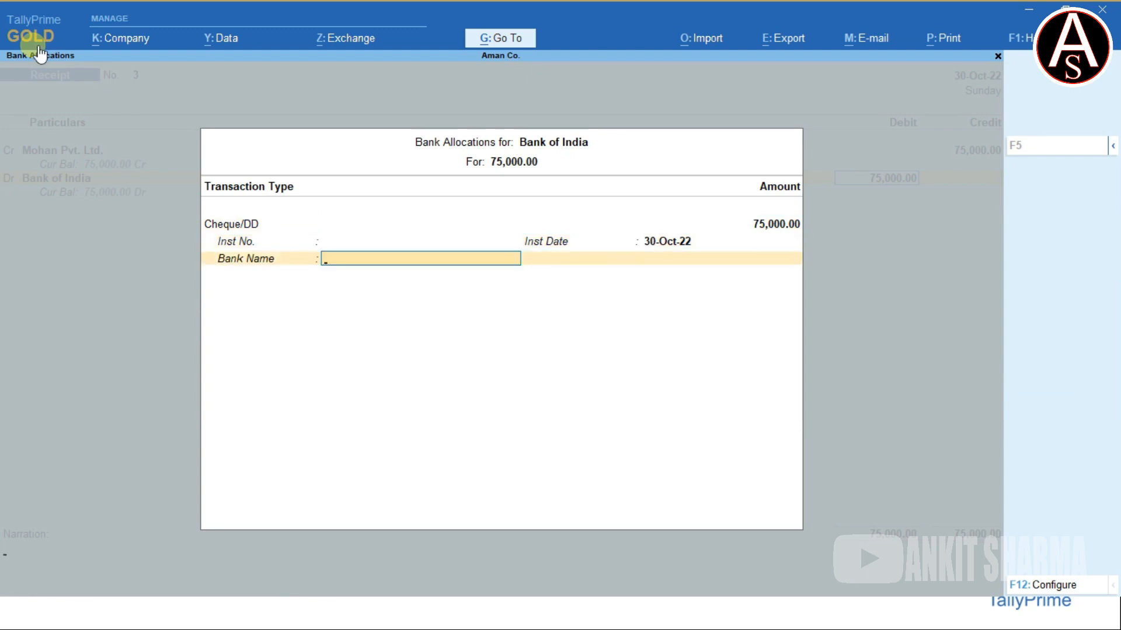
pyautogui.press('Return')
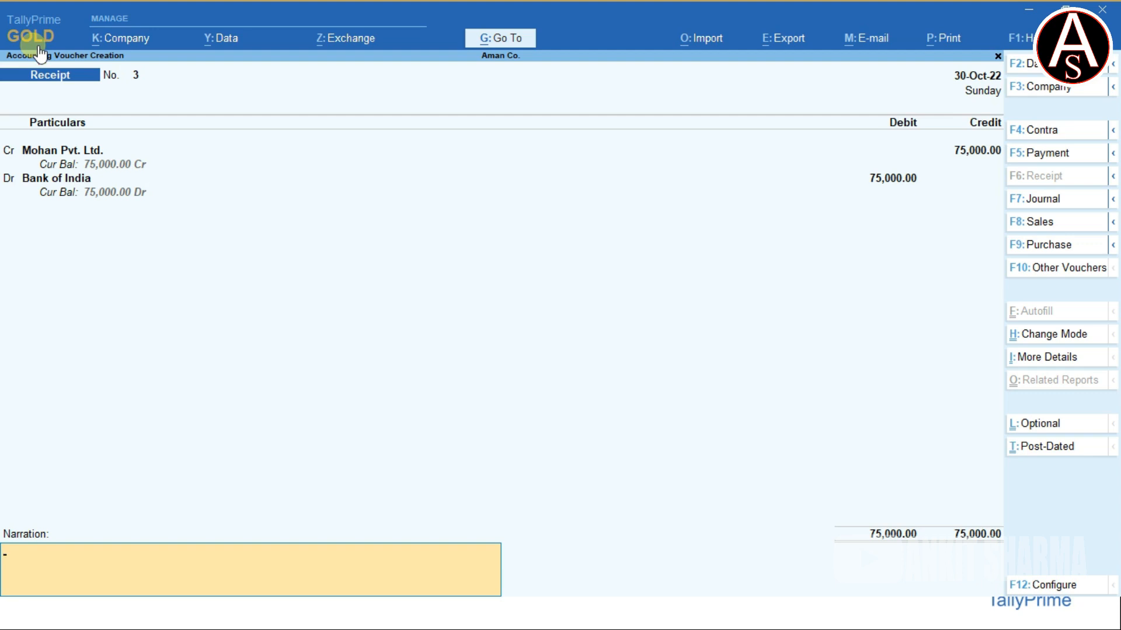
# - Enter the narration "being amount received on cheque." and save the receipt voucher
pyautogui.write('being amount received')
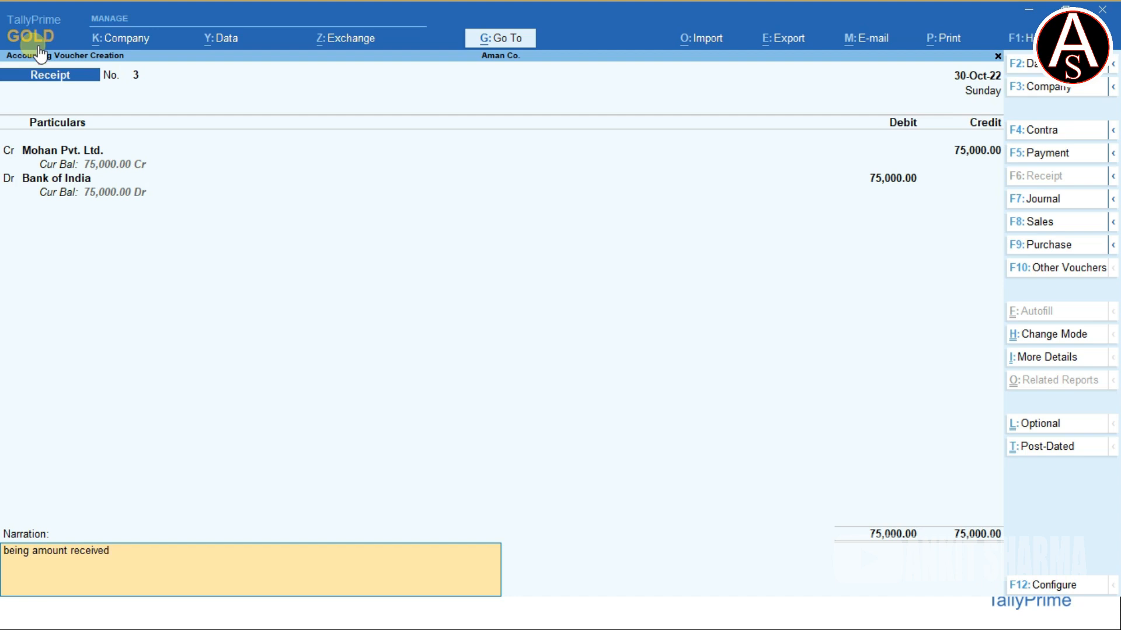
pyautogui.write(' on cheque')
pyautogui.press('ctrl')
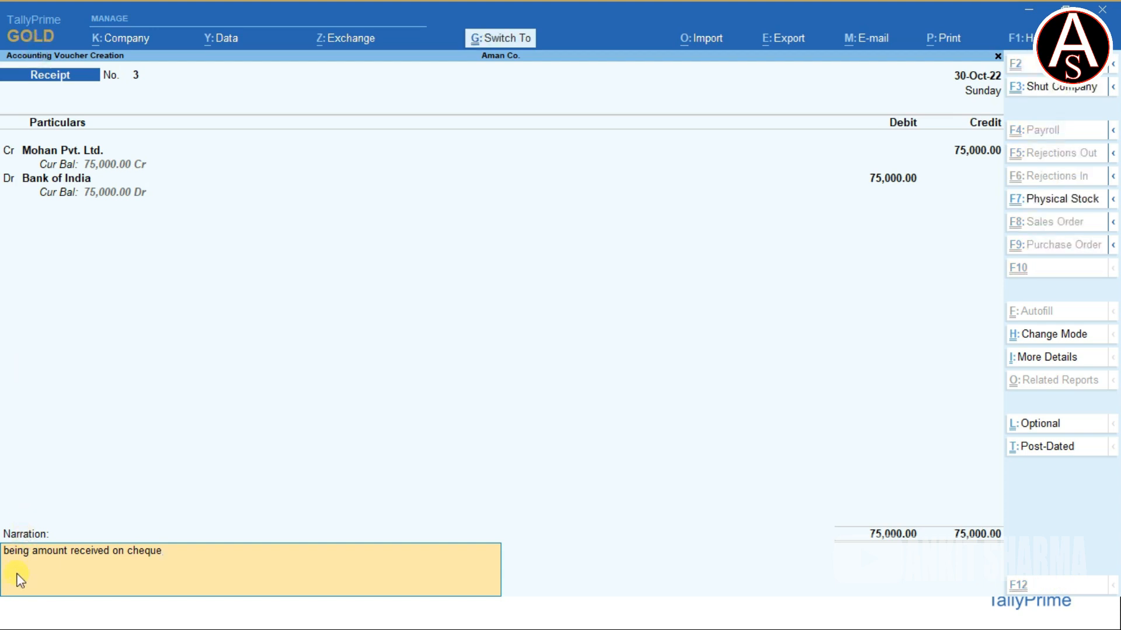
pyautogui.hotkey('ctrl', '1')
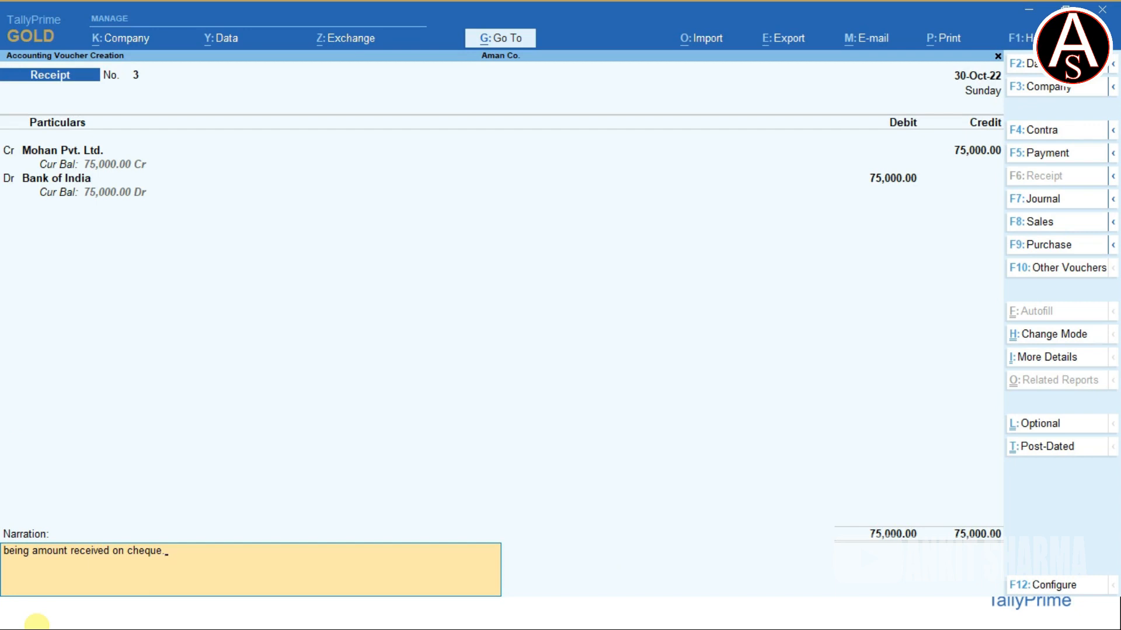
pyautogui.press('Return')
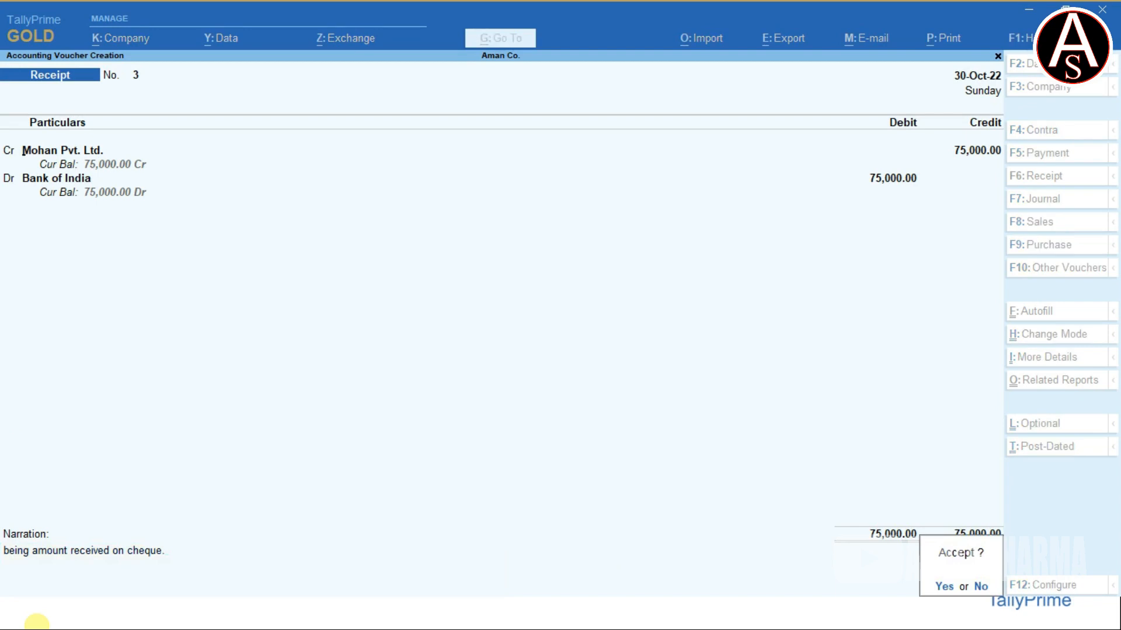
pyautogui.press('Return')
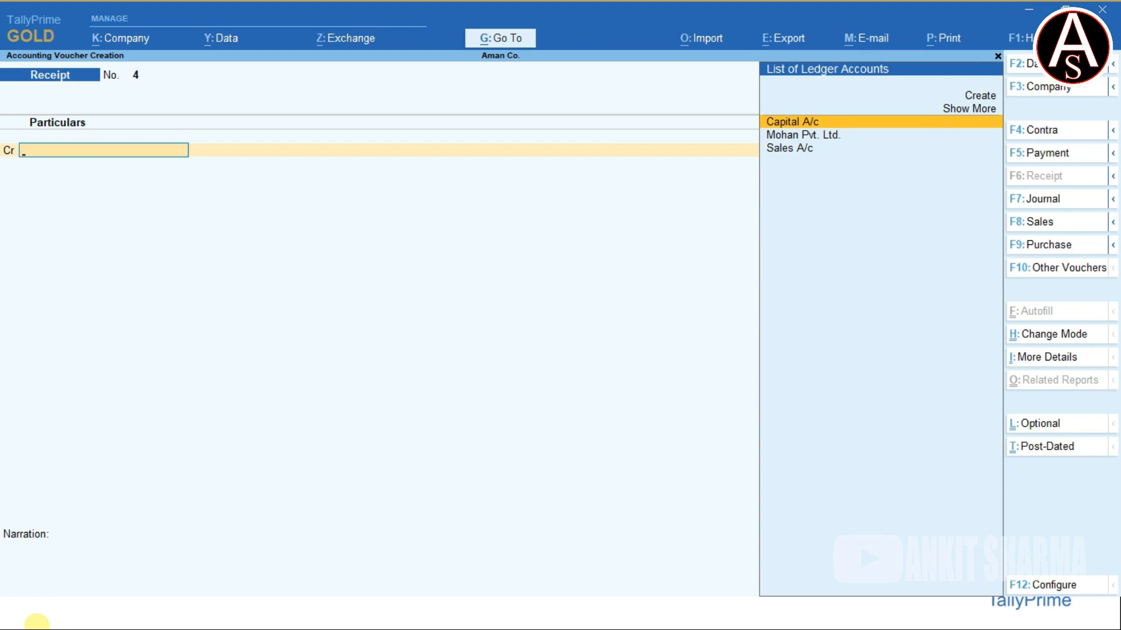
# - Browse back and forth through the saved receipt vouchers and stop on the Mohan Pvt. Ltd. receipt
pyautogui.press('pageup')
pyautogui.press('pageup')
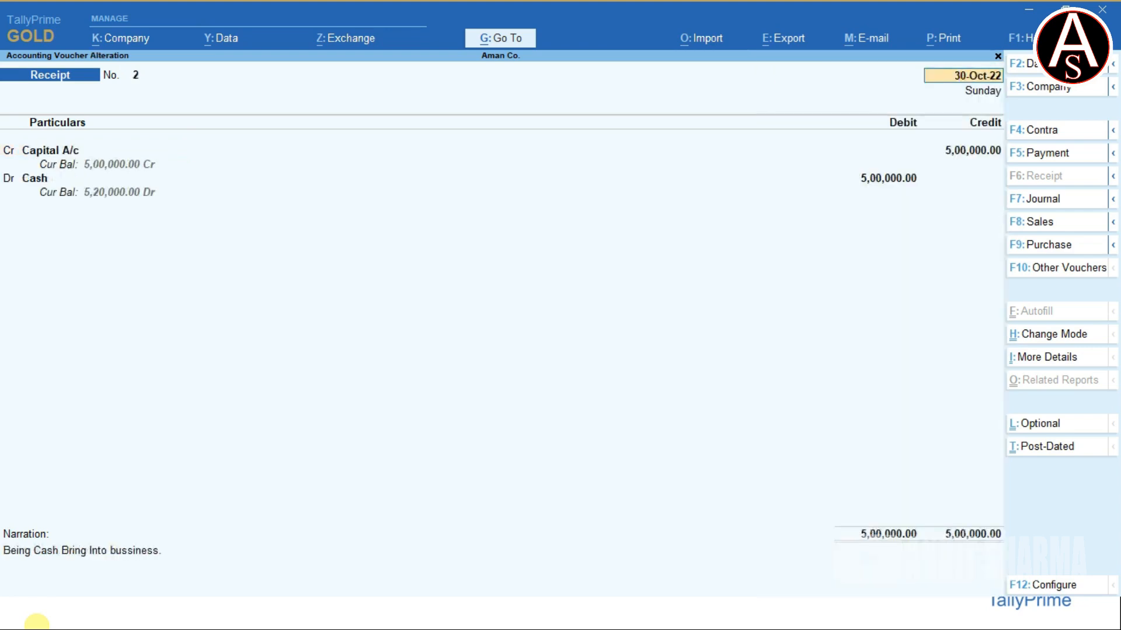
pyautogui.press('pagedown')
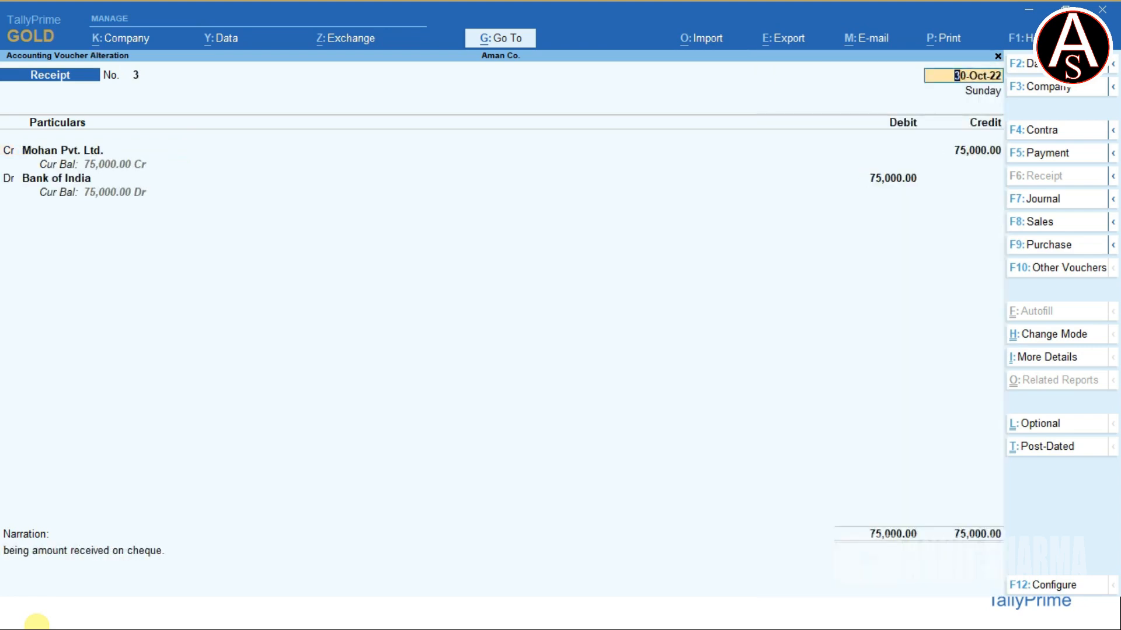
pyautogui.press('pageup')
pyautogui.press('pagedown')
pyautogui.press('pagedown')
pyautogui.press('pageup')
pyautogui.press('pageup')
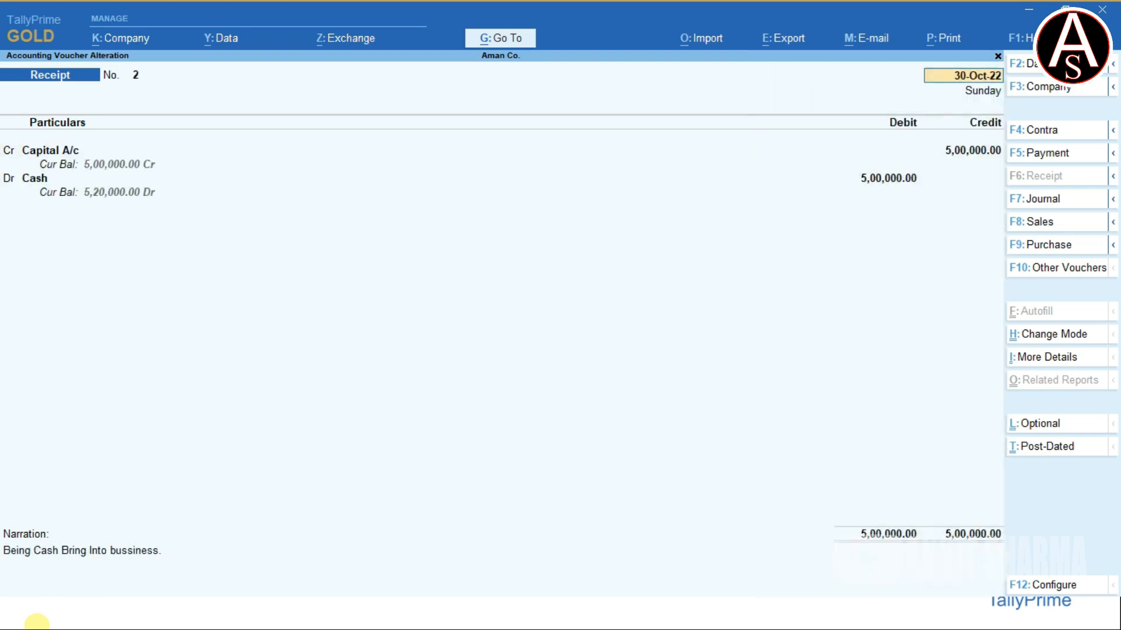
pyautogui.press('pagedown')
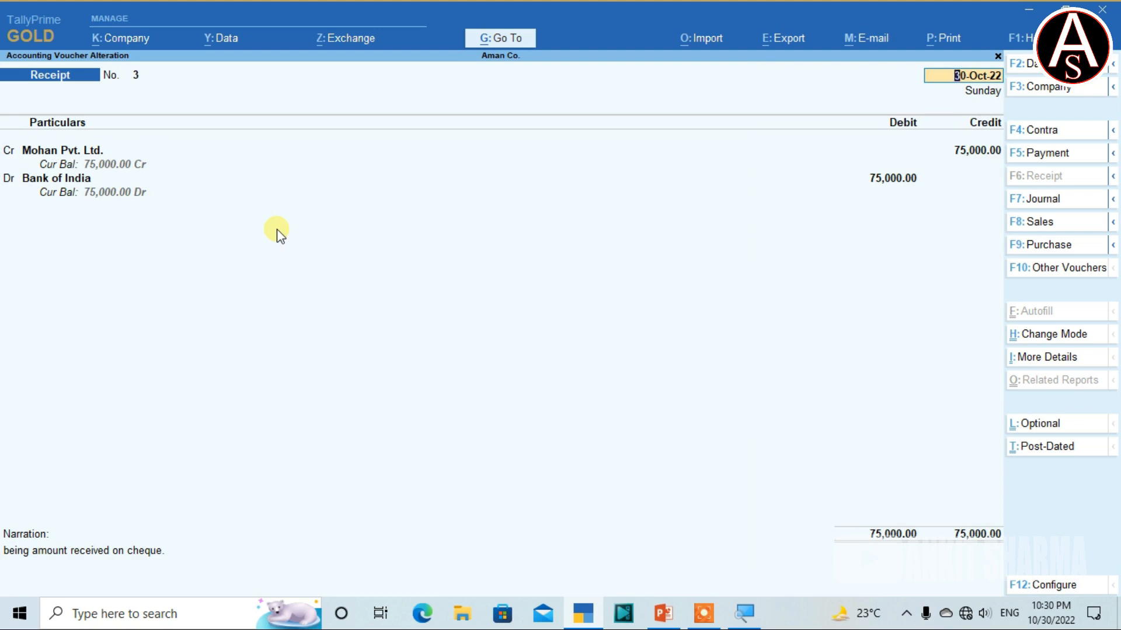
# - Set the Mohan Pvt. Ltd. credit amount in this receipt voucher to 80,000 and proceed to the Bank of India debit amount
pyautogui.press('Return')
pyautogui.press('Return')
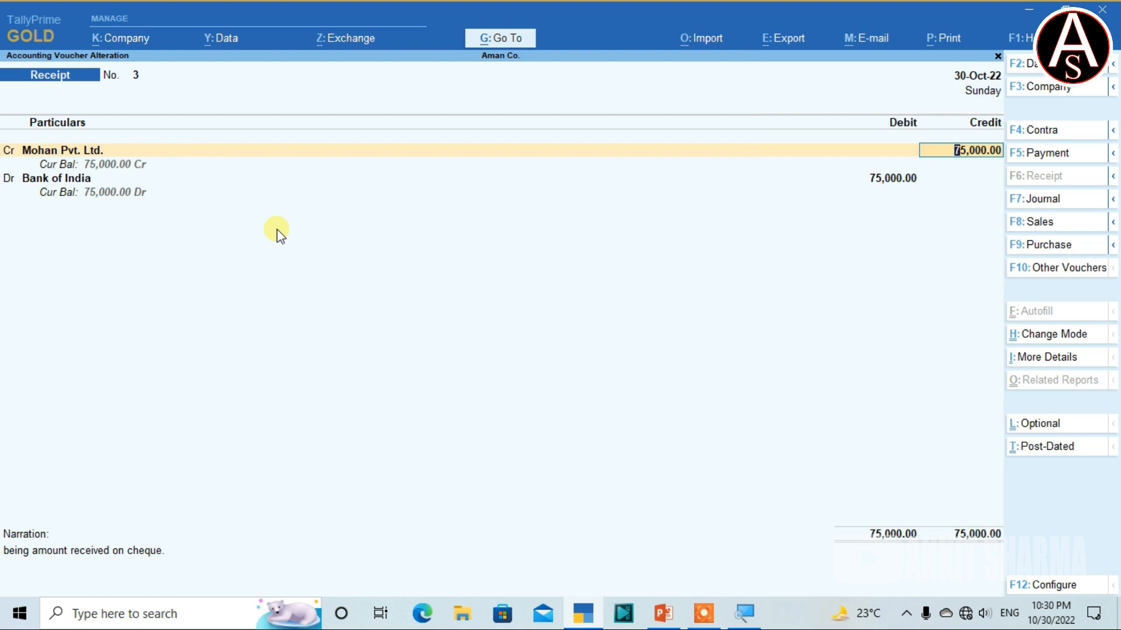
pyautogui.write('80000')
pyautogui.press('Return')
pyautogui.press('Return')
pyautogui.press('Return')
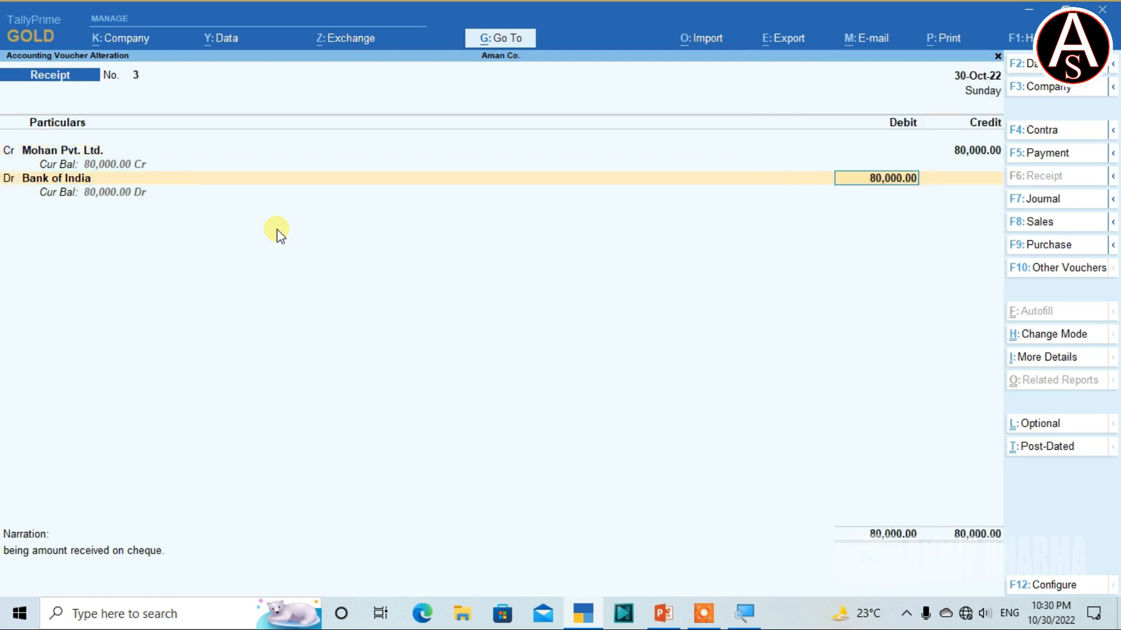
# - Accept the 80,000 debit to Bank of India with its bank allocation and existing narration, and save the altered receipt voucher
pyautogui.press('Return')
pyautogui.press('Return')
pyautogui.press('Return')
pyautogui.press('Return')
pyautogui.press('Return')
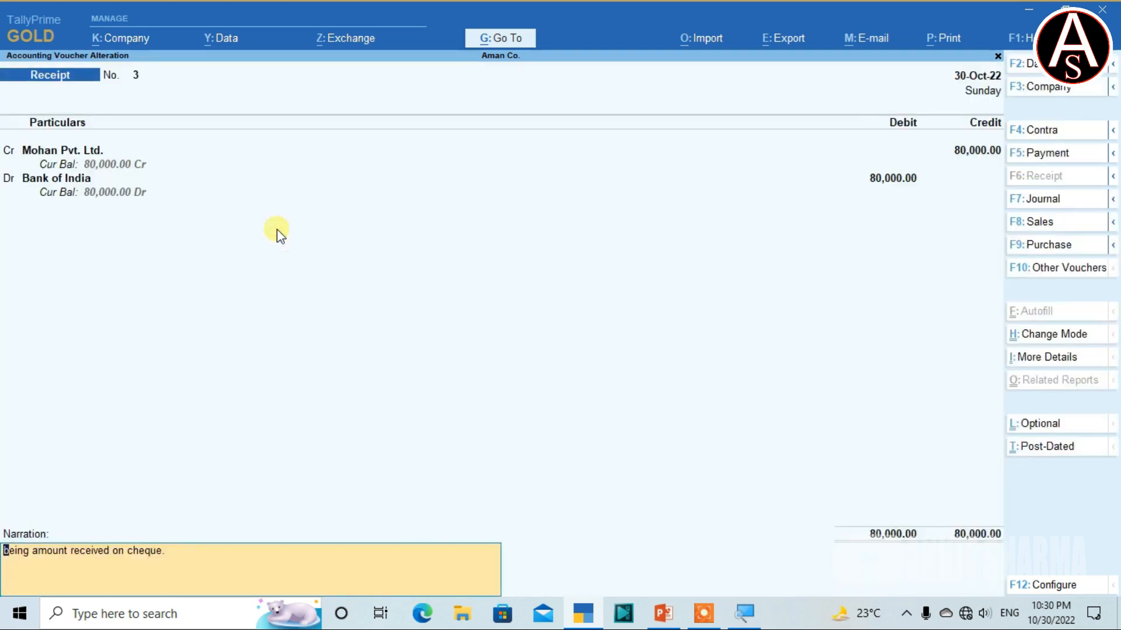
pyautogui.press('Return')
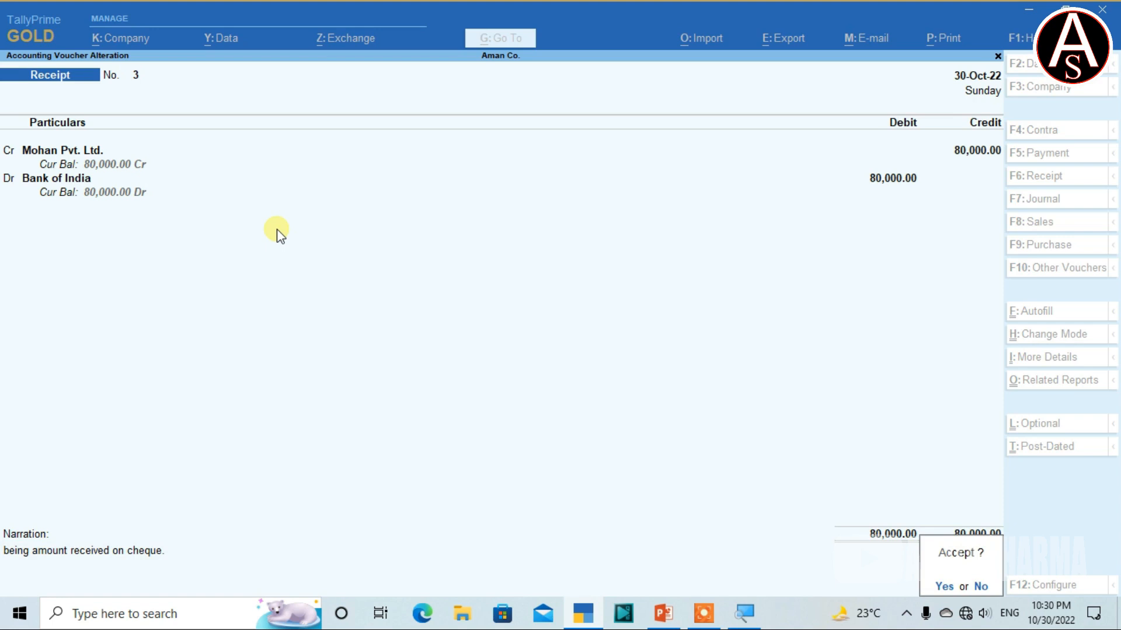
pyautogui.press('y')
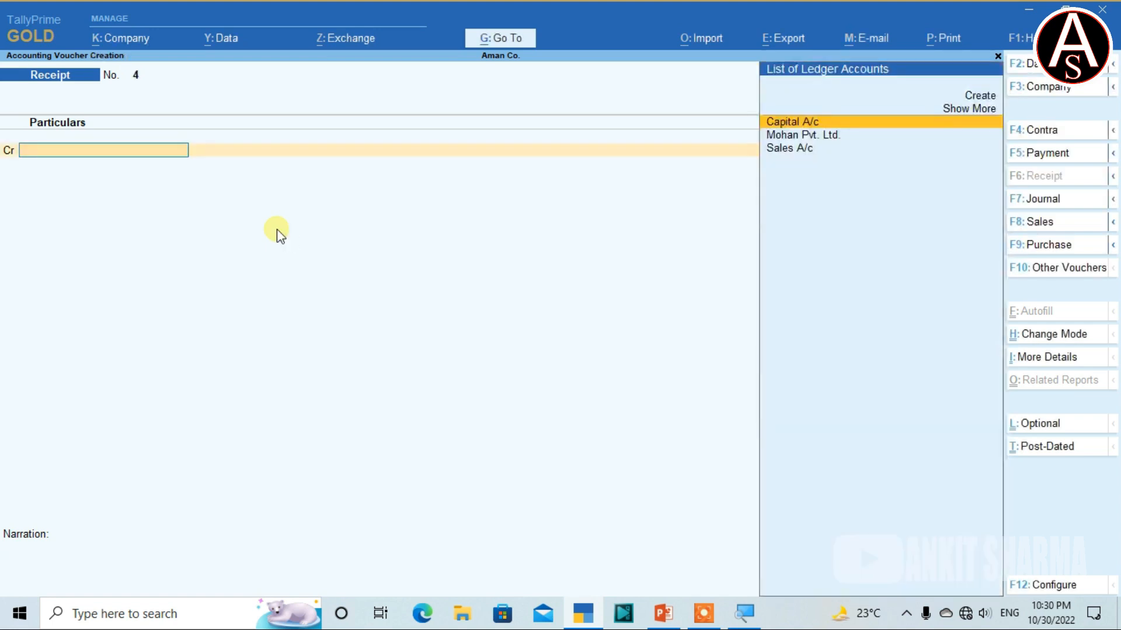